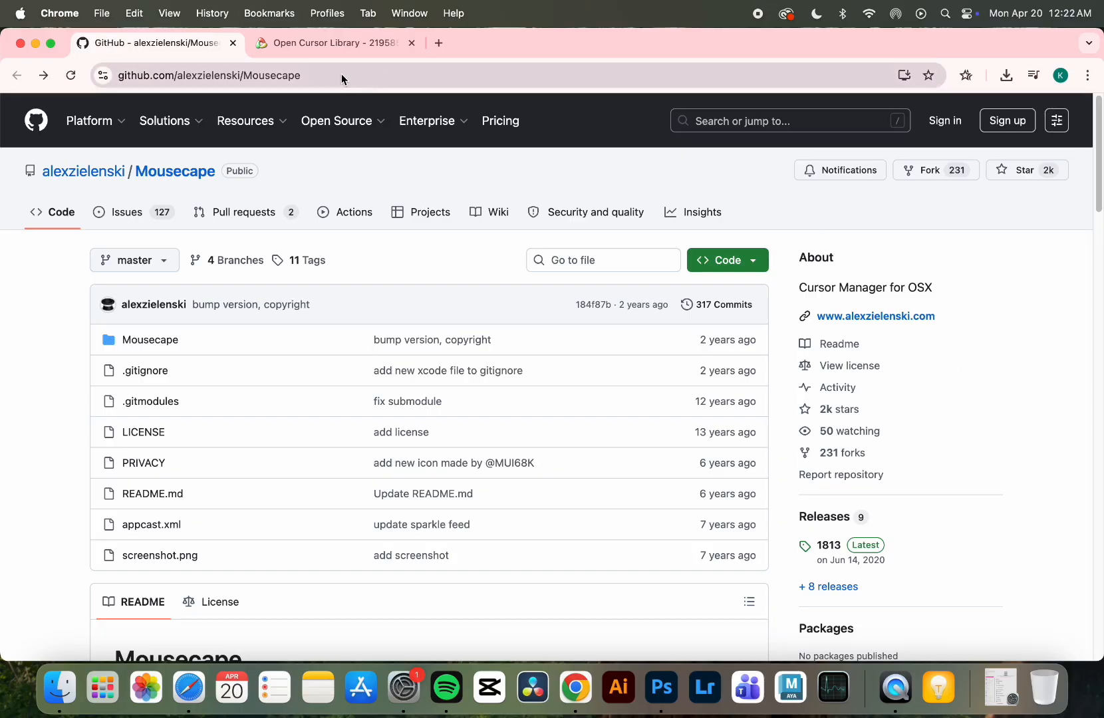
# - Go to the releases page linked in the Mousecape repository's README and download Mousecape_1813.zip from the latest release
pyautogui.click(307, 71)
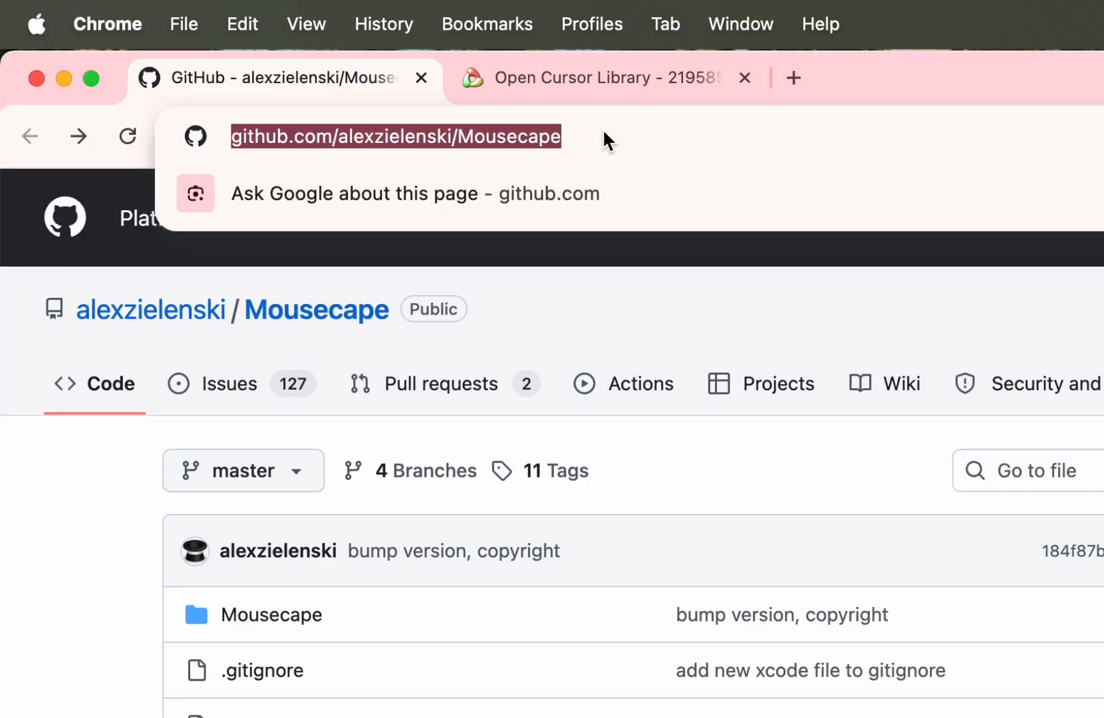
pyautogui.click(701, 300)
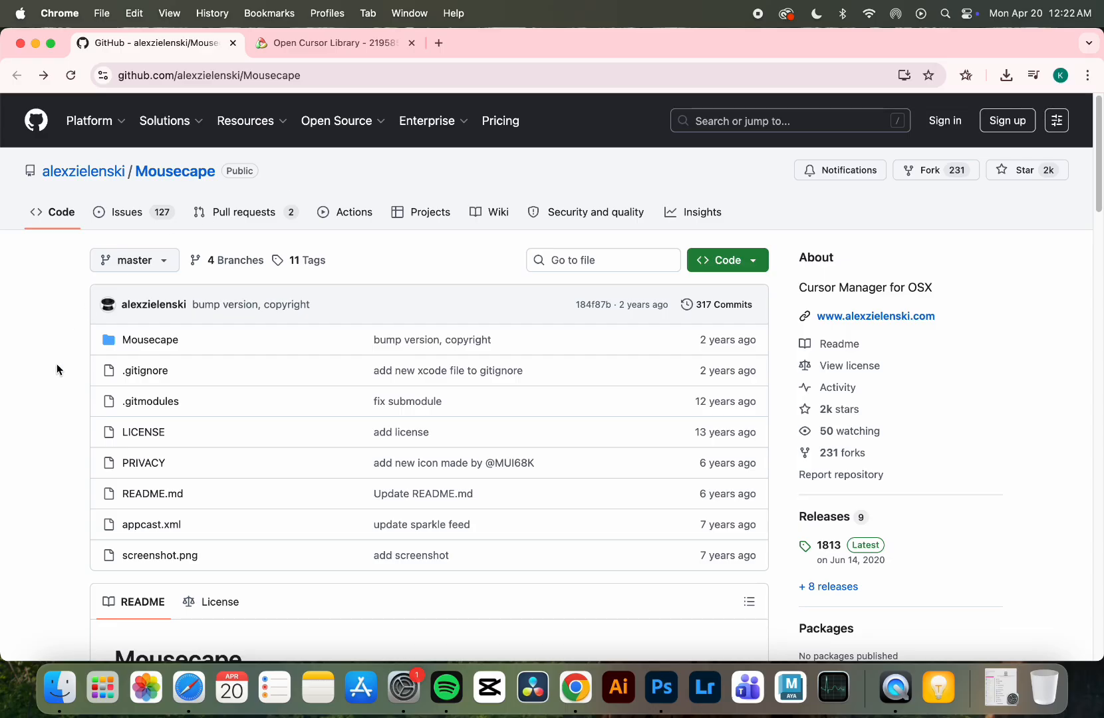
pyautogui.scroll(-15, 47, 402)
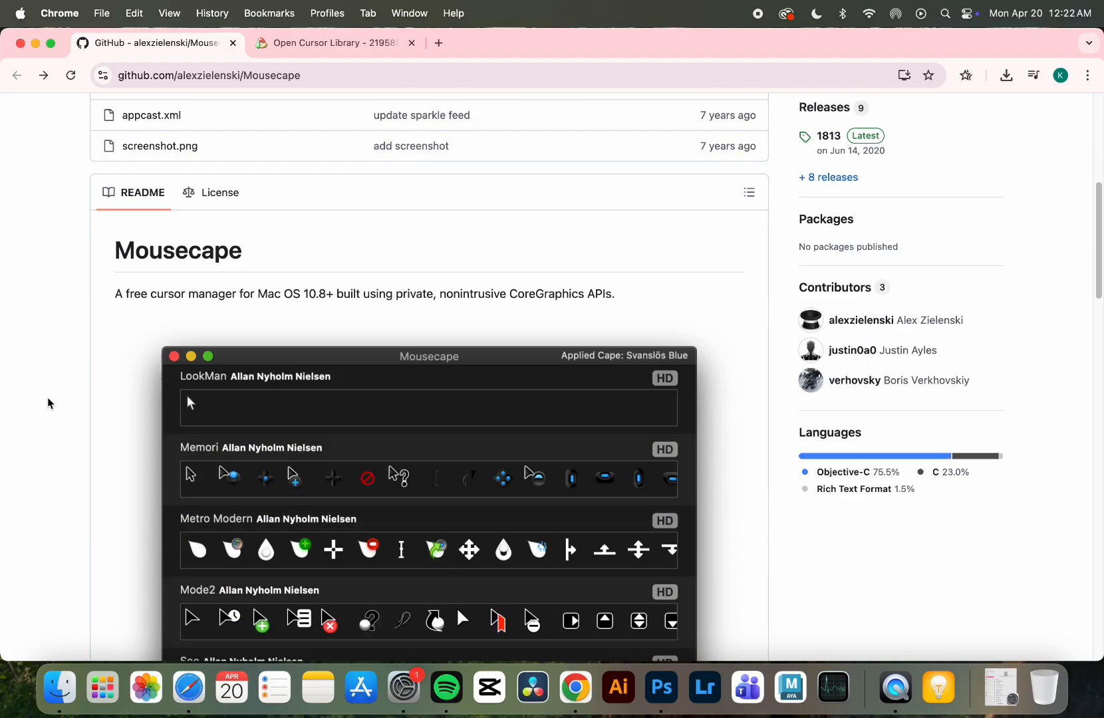
pyautogui.scroll(-10, 47, 402)
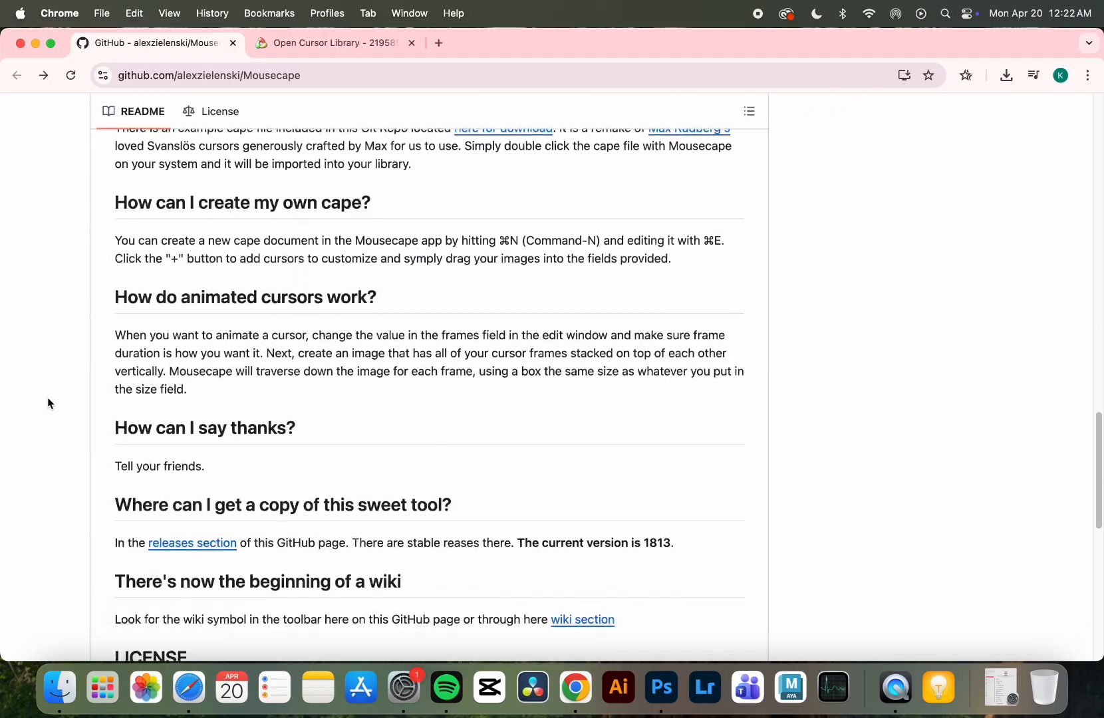
pyautogui.moveTo(114, 359); pyautogui.dragTo(479, 359)
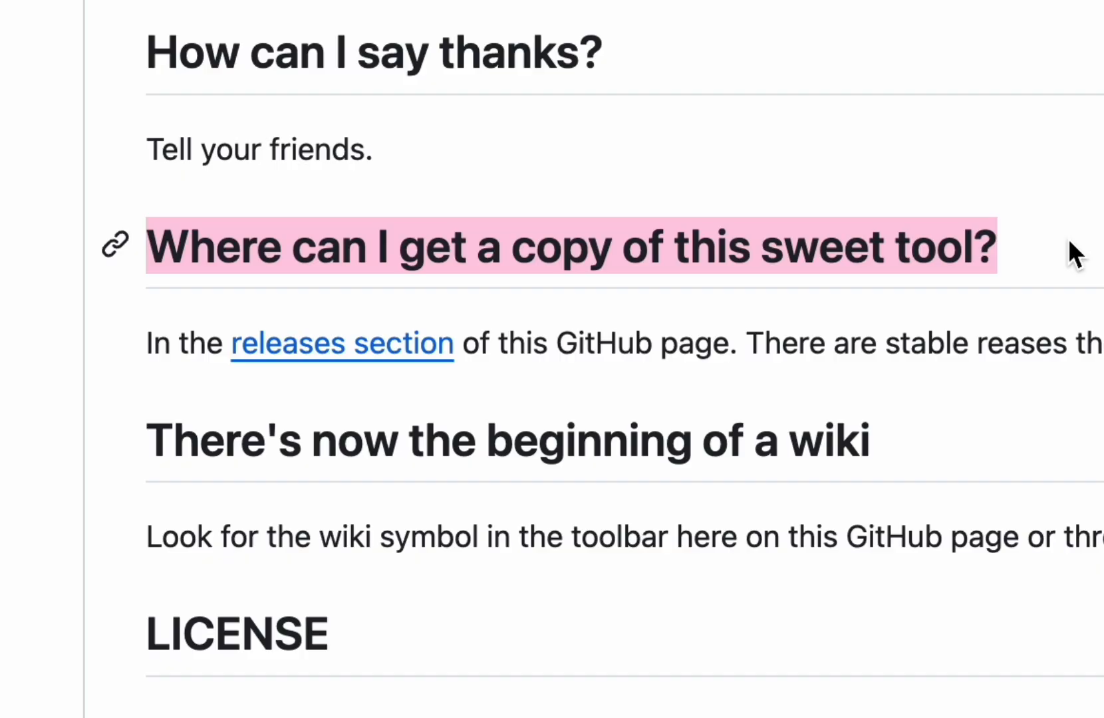
pyautogui.click(404, 336)
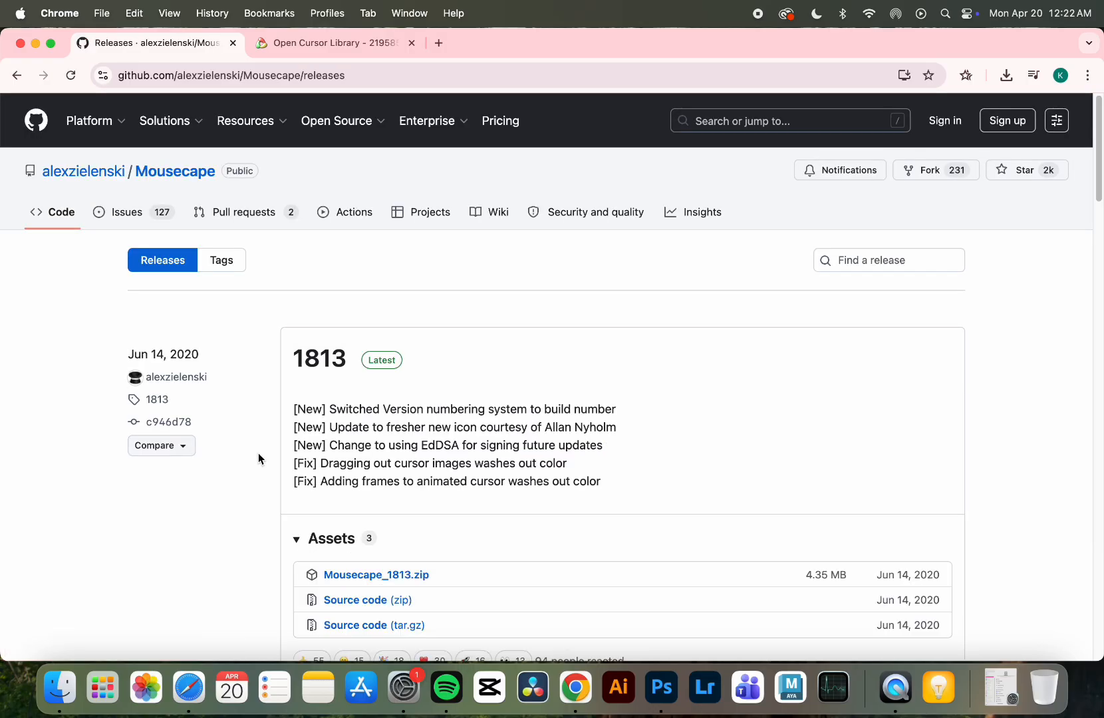
pyautogui.scroll(-5, 258, 454)
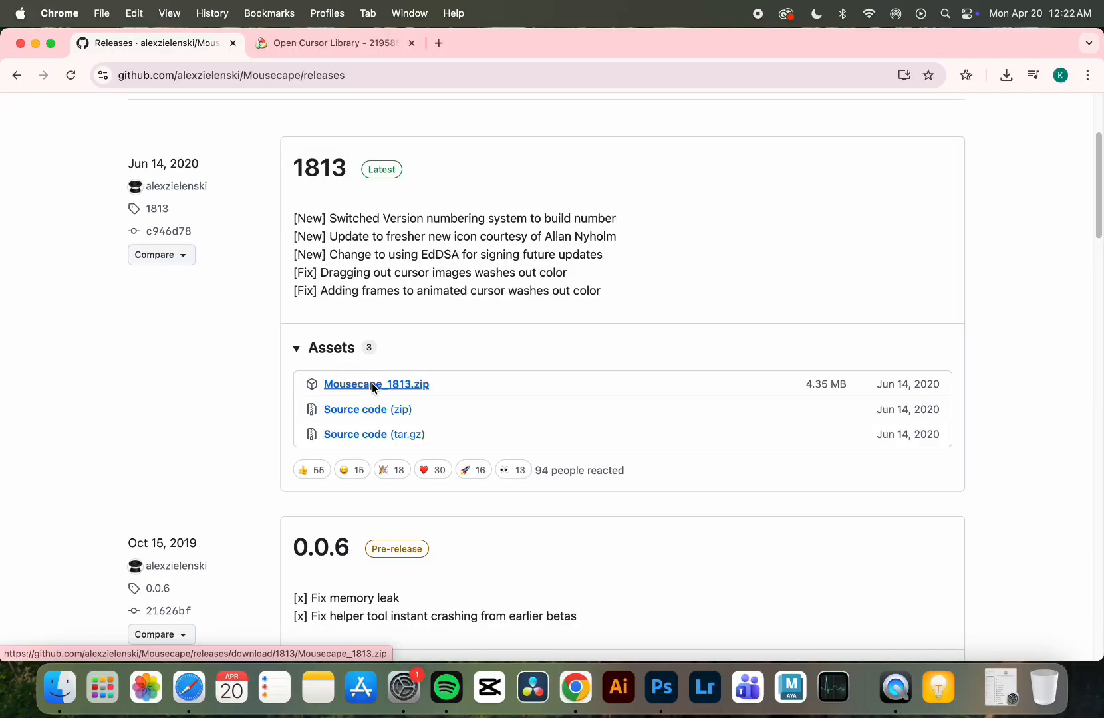
pyautogui.click(407, 293)
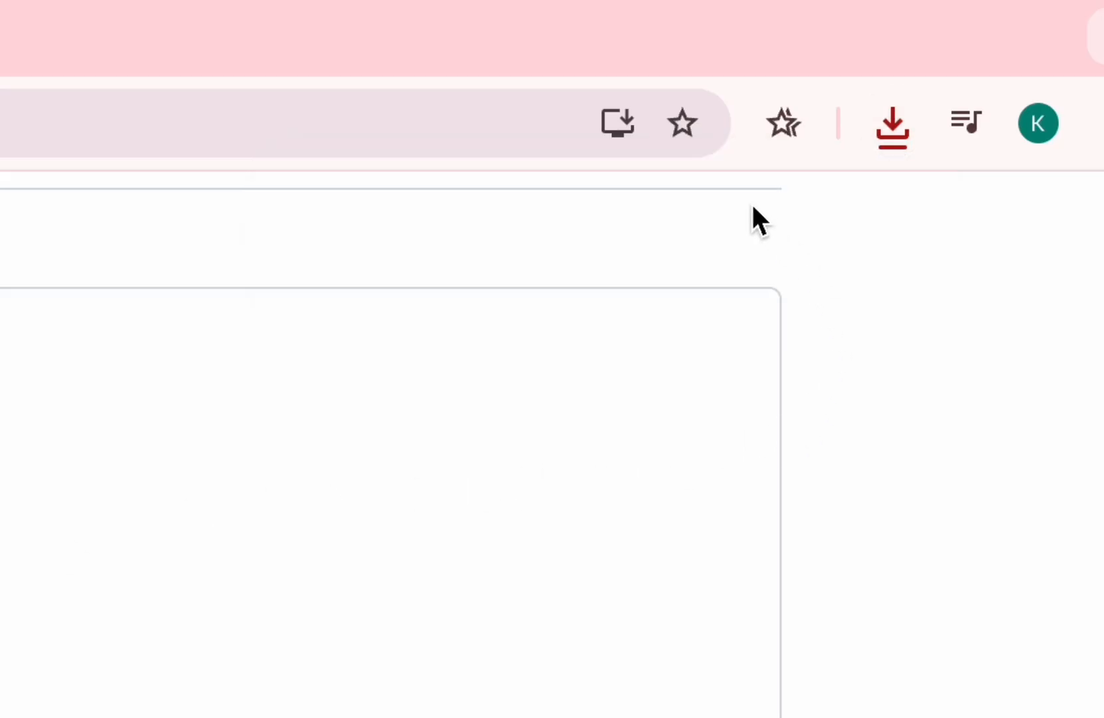
# - Extract the newly downloaded Mousecape archive and try to launch the Mousecape application from the Downloads folder
pyautogui.click(895, 123)
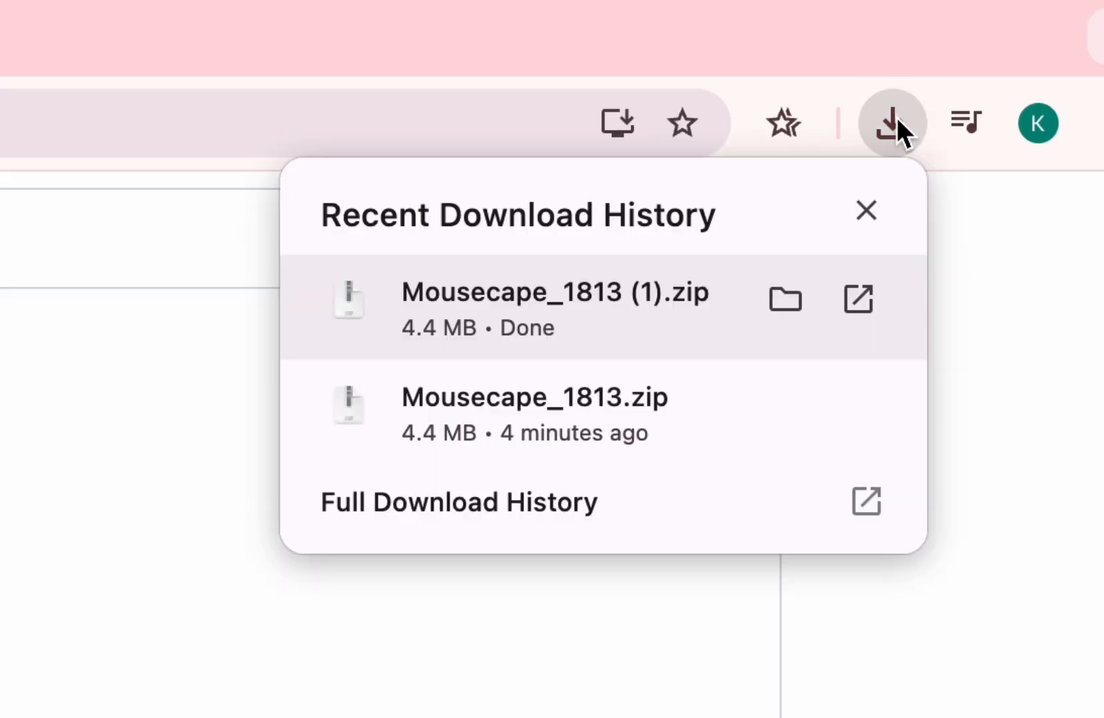
pyautogui.click(674, 293)
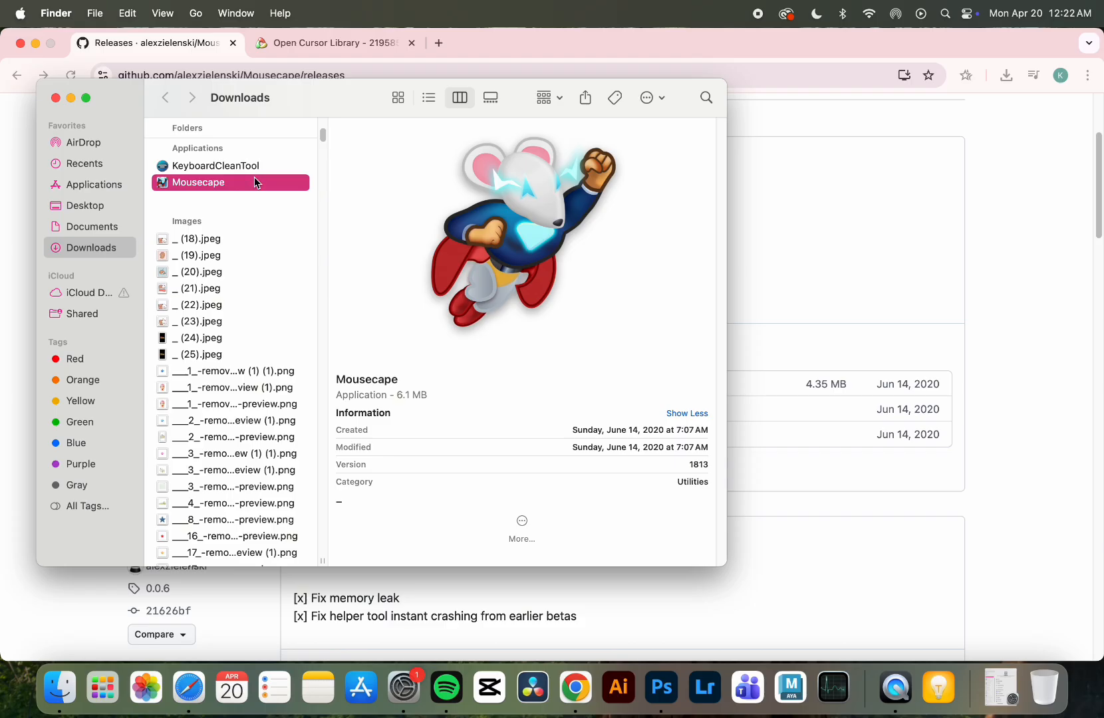
pyautogui.doubleClick(255, 183)
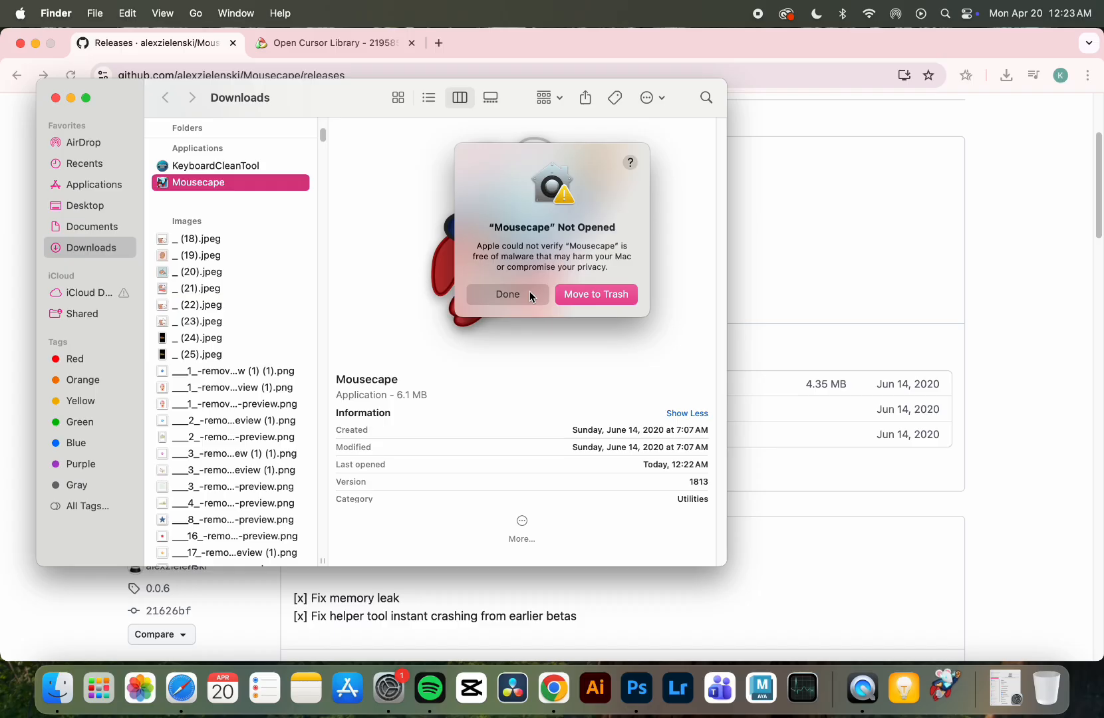
pyautogui.click(491, 503)
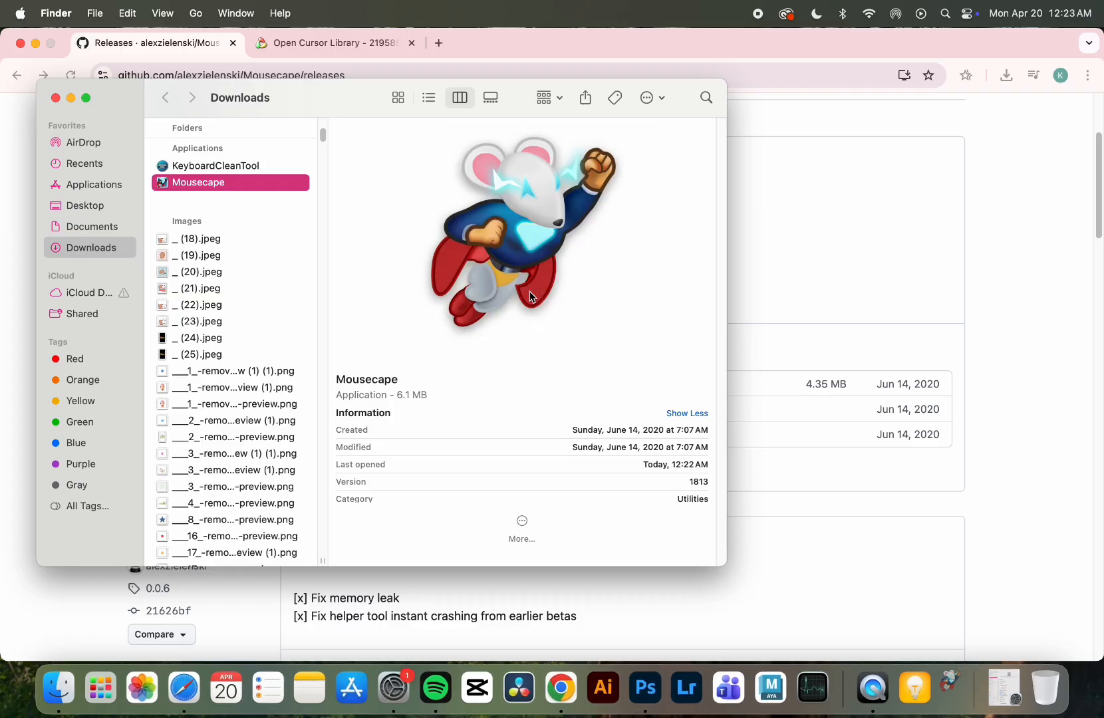
# - In System Settings, allow the blocked Mousecape application to open anyway under Privacy & Security and confirm opening it
pyautogui.click(1011, 687)
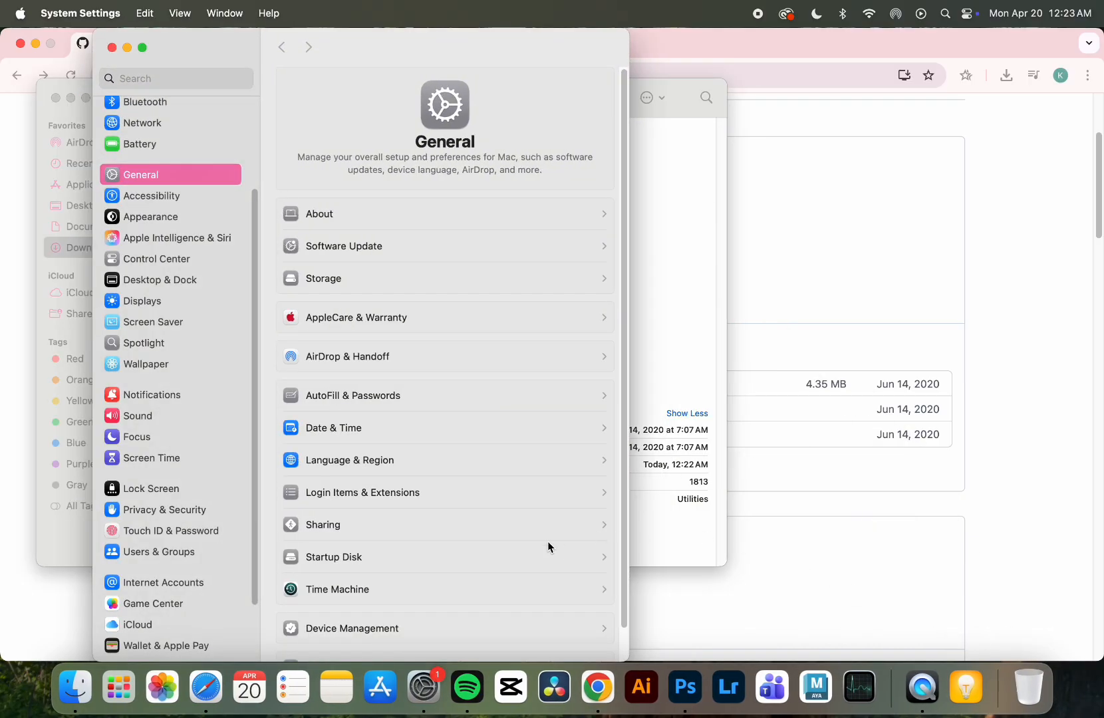
pyautogui.scroll(-3, 193, 576)
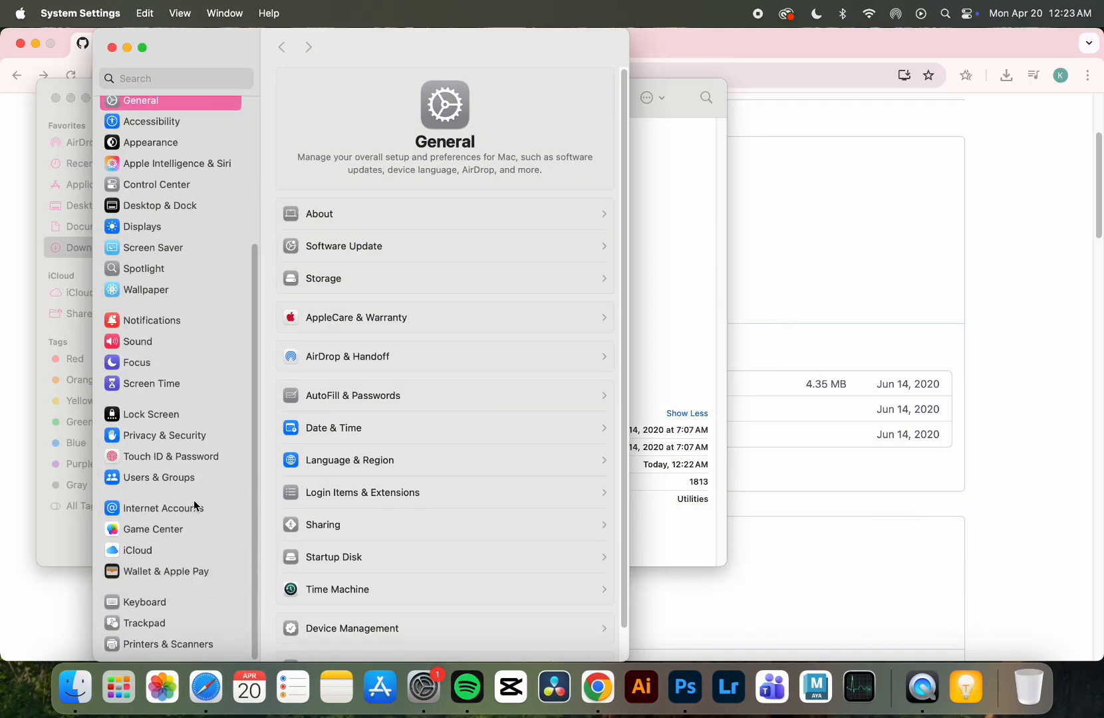
pyautogui.click(193, 436)
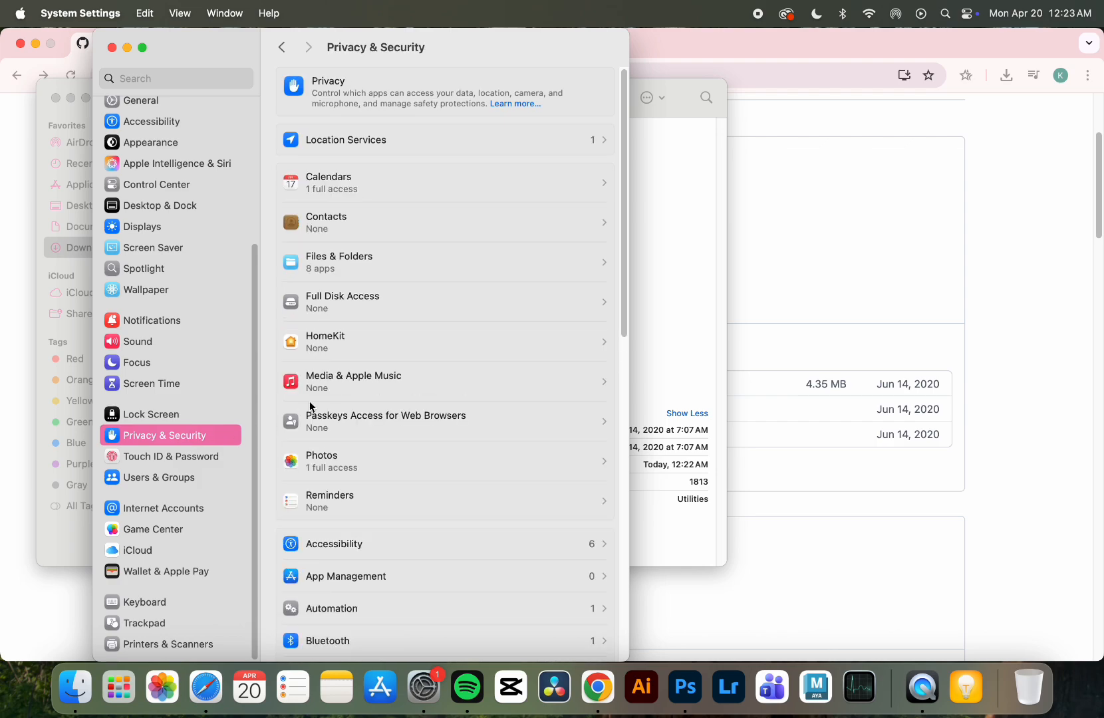
pyautogui.scroll(-15, 388, 362)
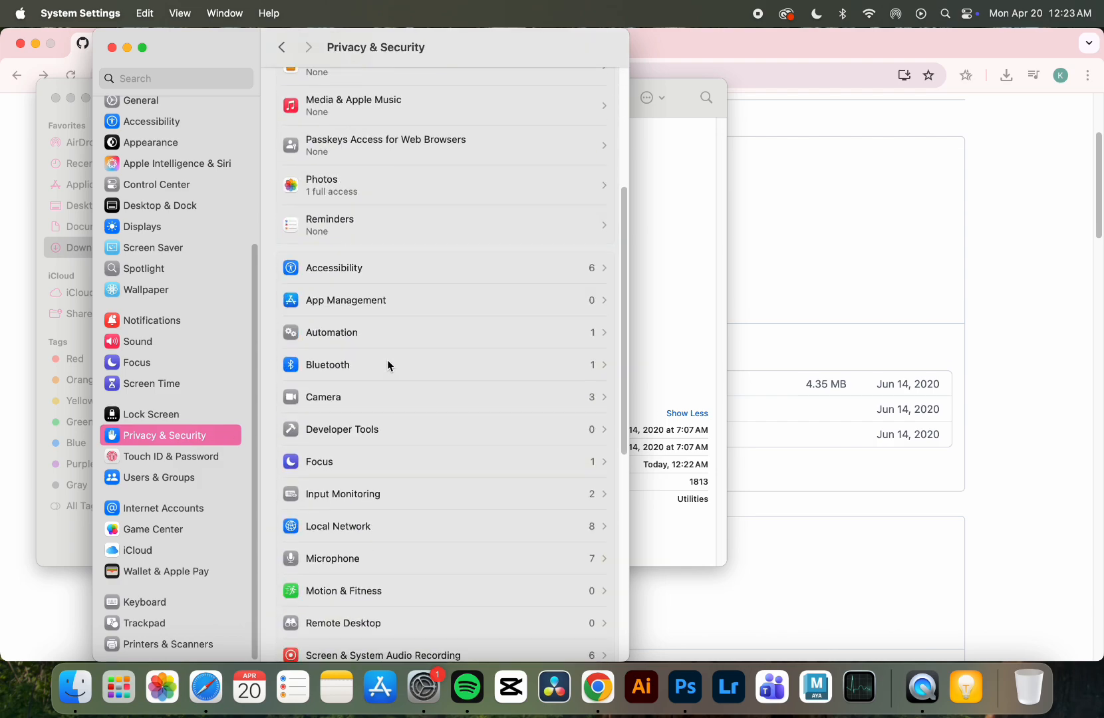
pyautogui.scroll(-4, 388, 363)
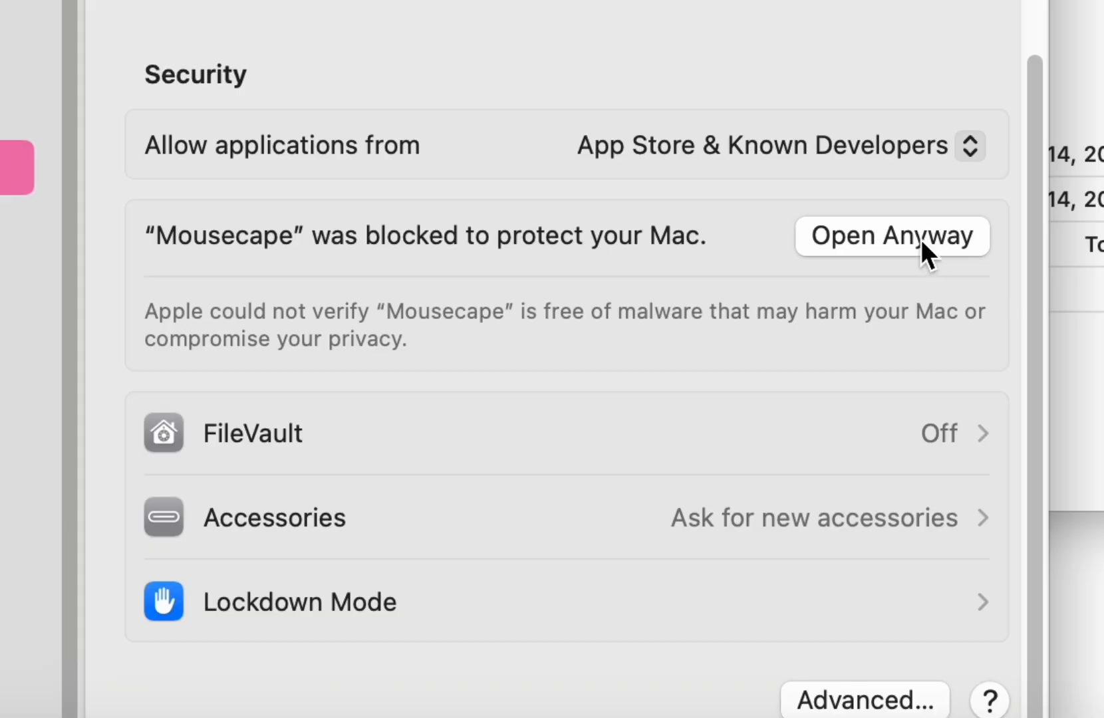
pyautogui.click(922, 242)
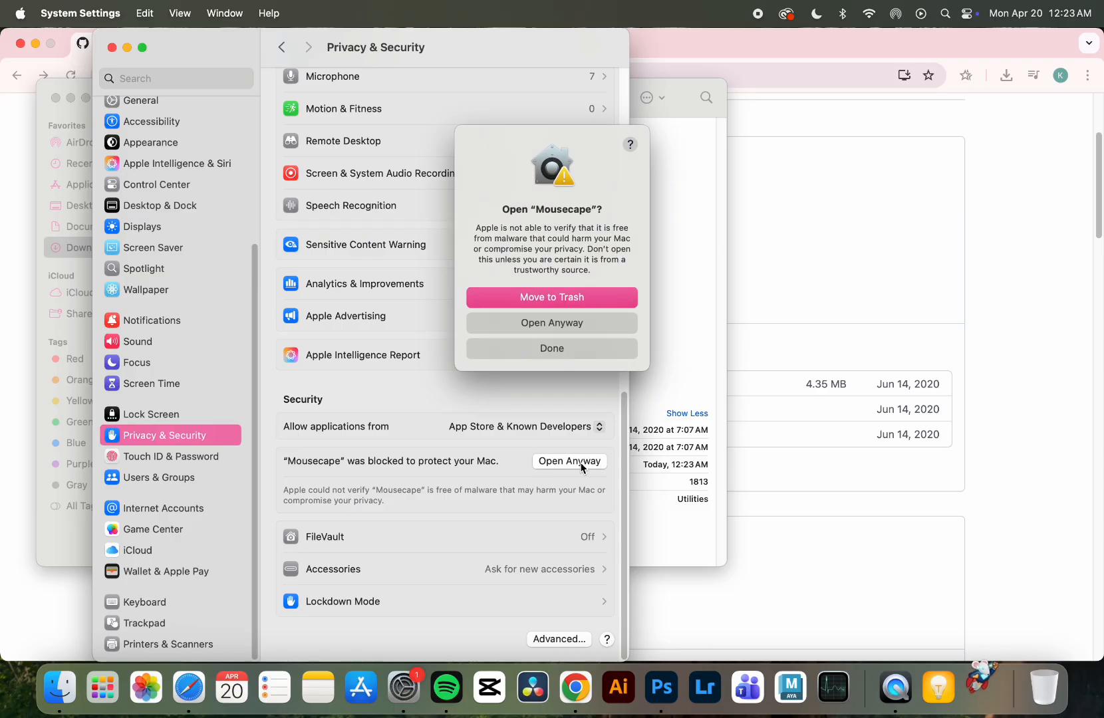
pyautogui.click(573, 322)
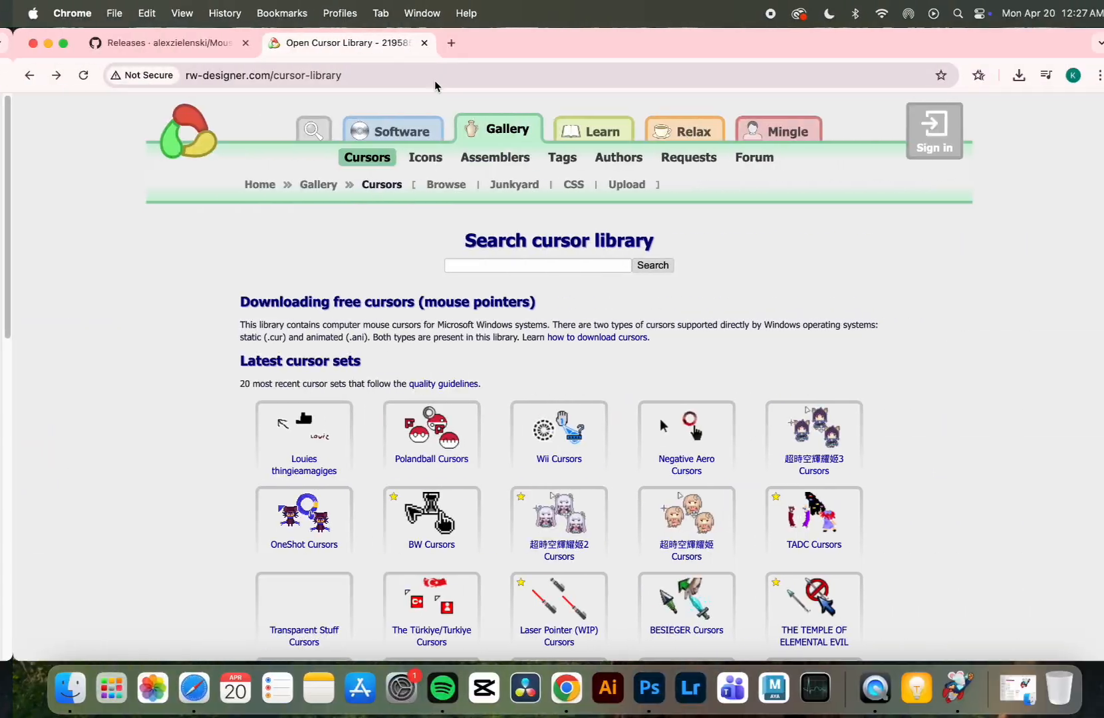
# - Search the rw-designer.com cursor library for "baguette" and open the detail page of Baguette.cur
pyautogui.click(413, 75)
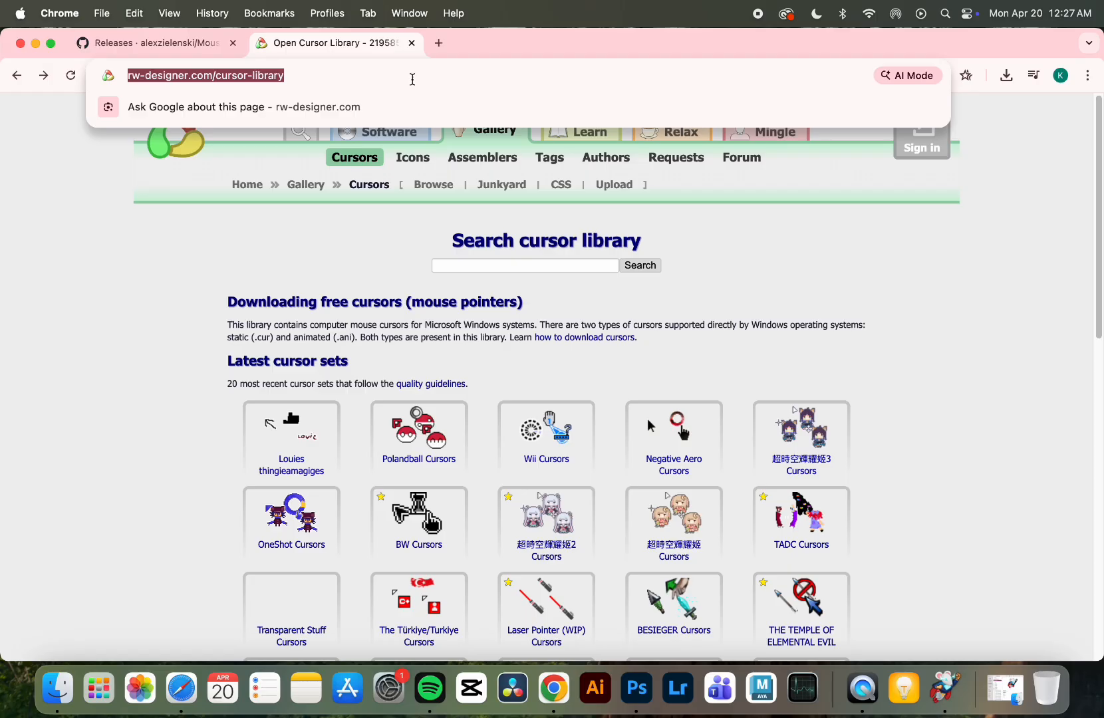
pyautogui.click(545, 467)
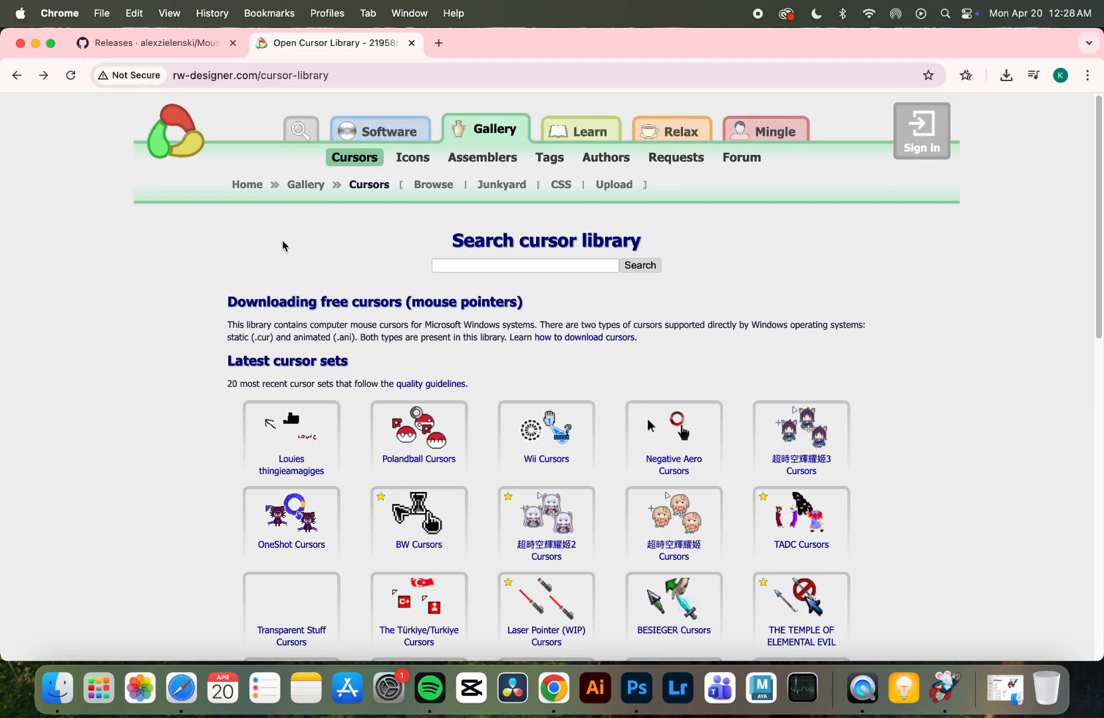
pyautogui.click(468, 266)
pyautogui.write('baguett')
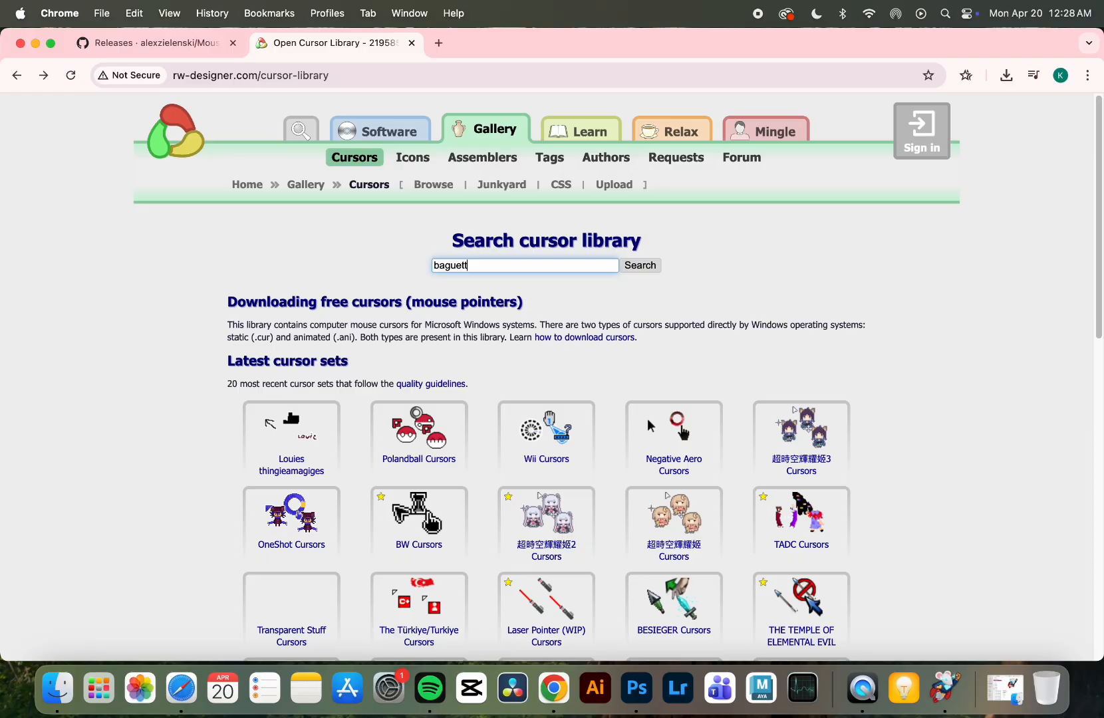
pyautogui.write('e')
pyautogui.click(632, 265)
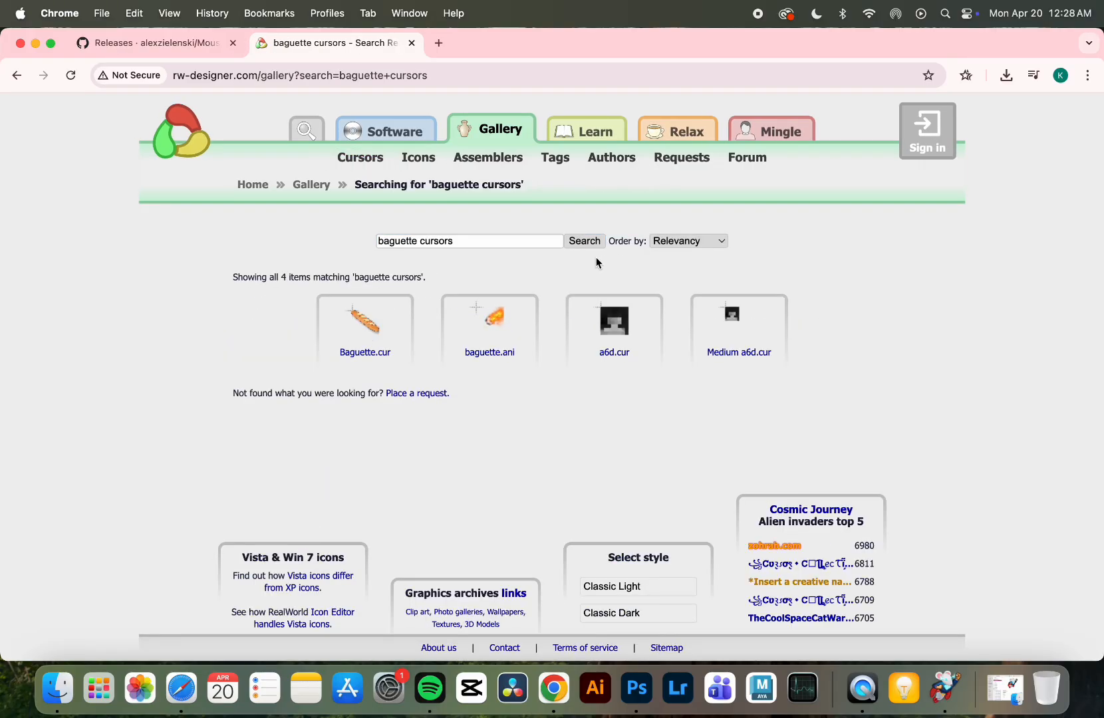
pyautogui.click(371, 354)
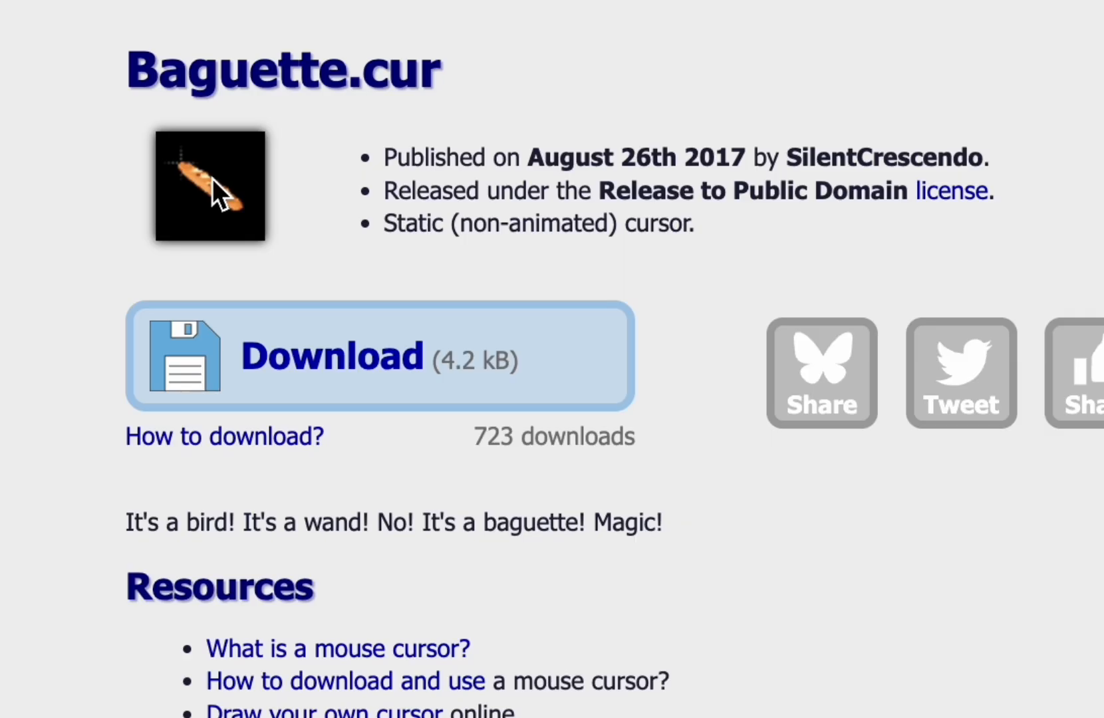
# - Save the Baguette.cur preview image to the Desktop under the name "baguette"
pyautogui.rightClick(260, 273)
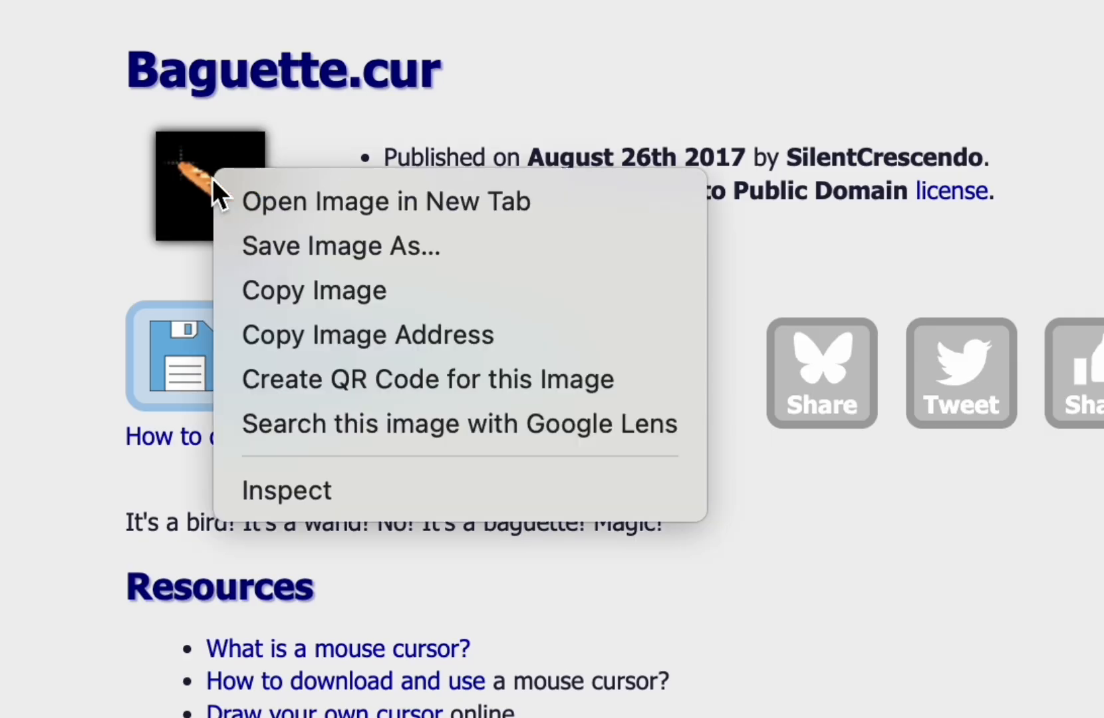
pyautogui.click(335, 245)
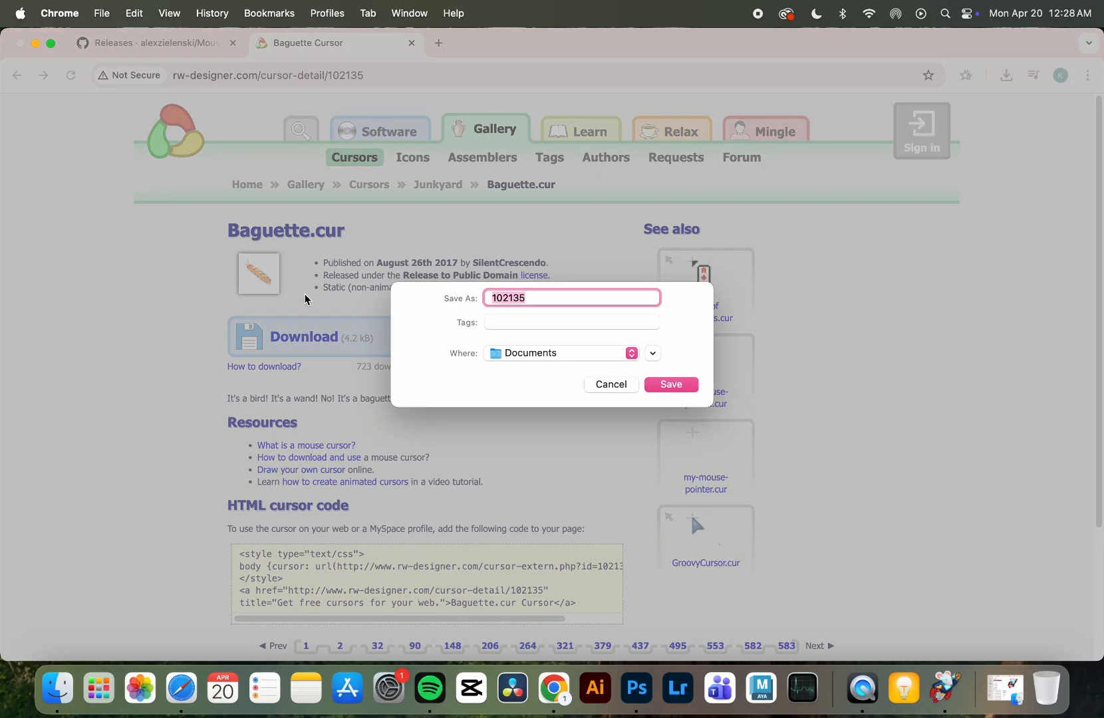
pyautogui.write('baguette')
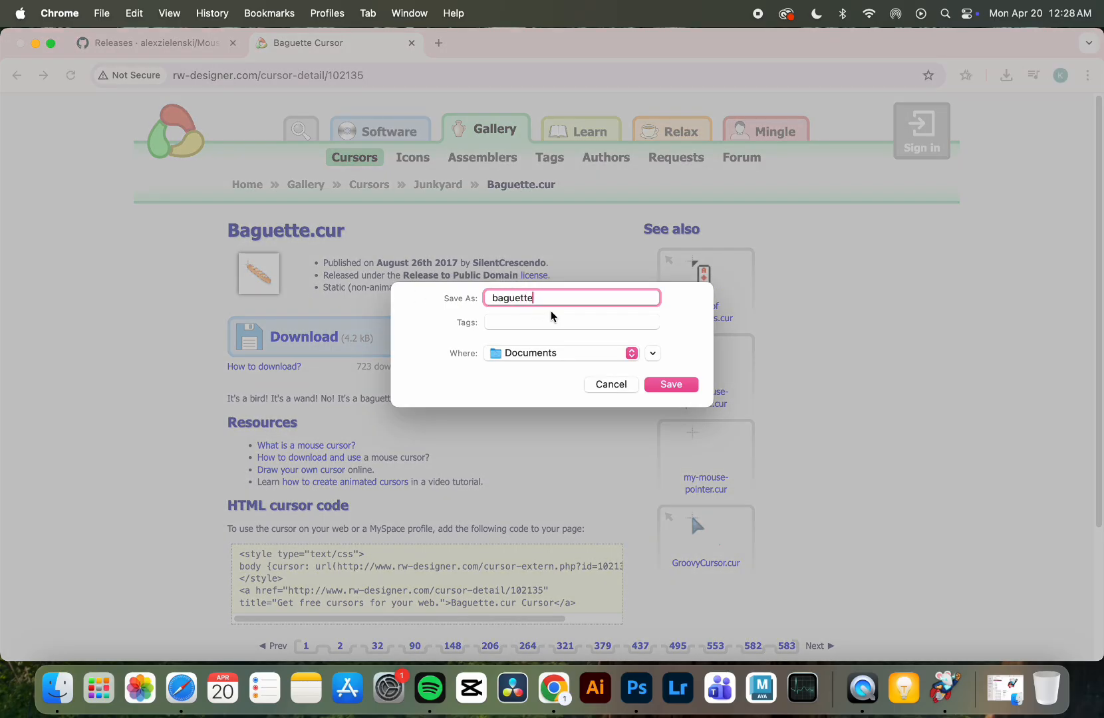
pyautogui.click(631, 353)
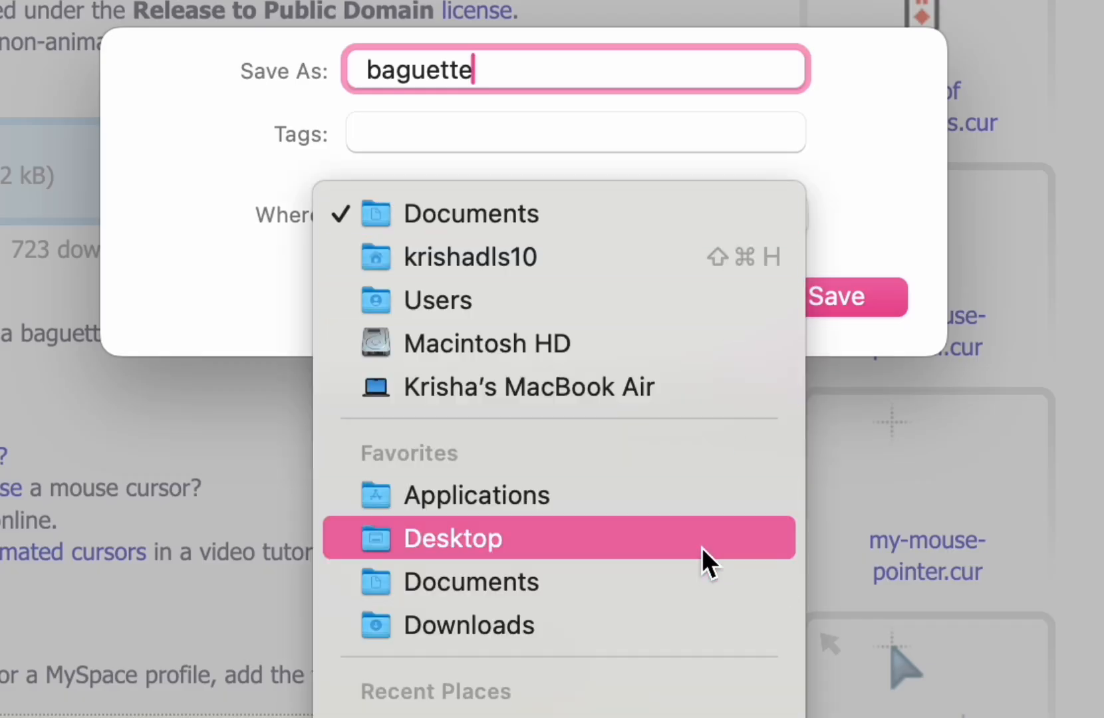
pyautogui.click(709, 561)
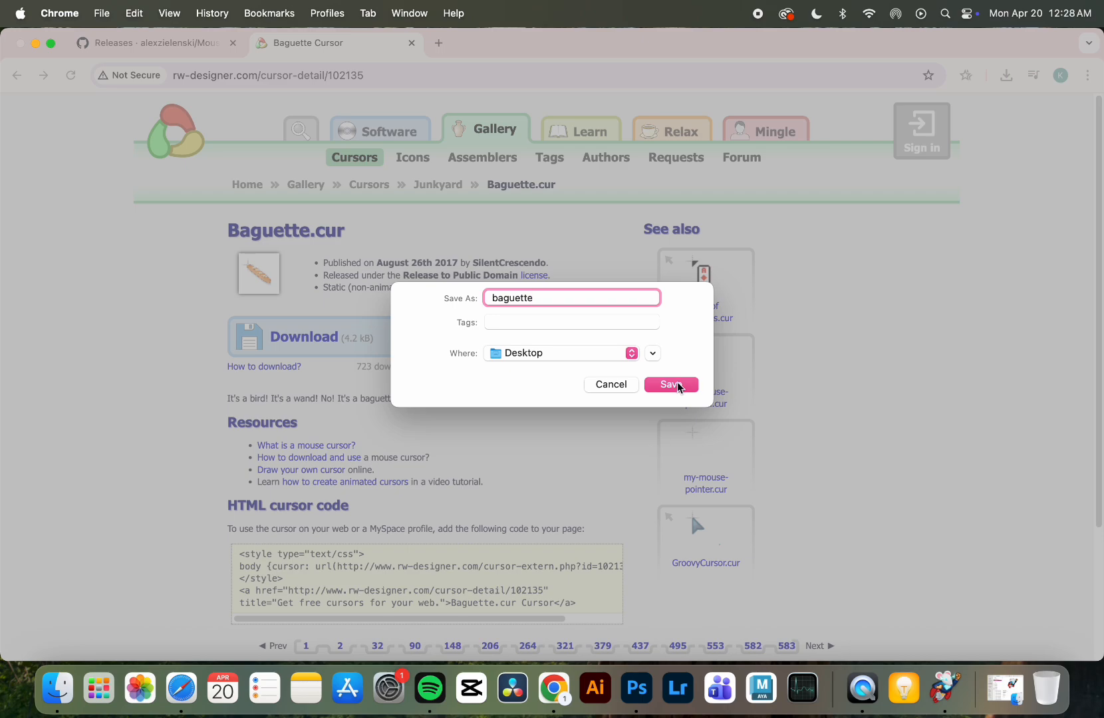
pyautogui.click(673, 385)
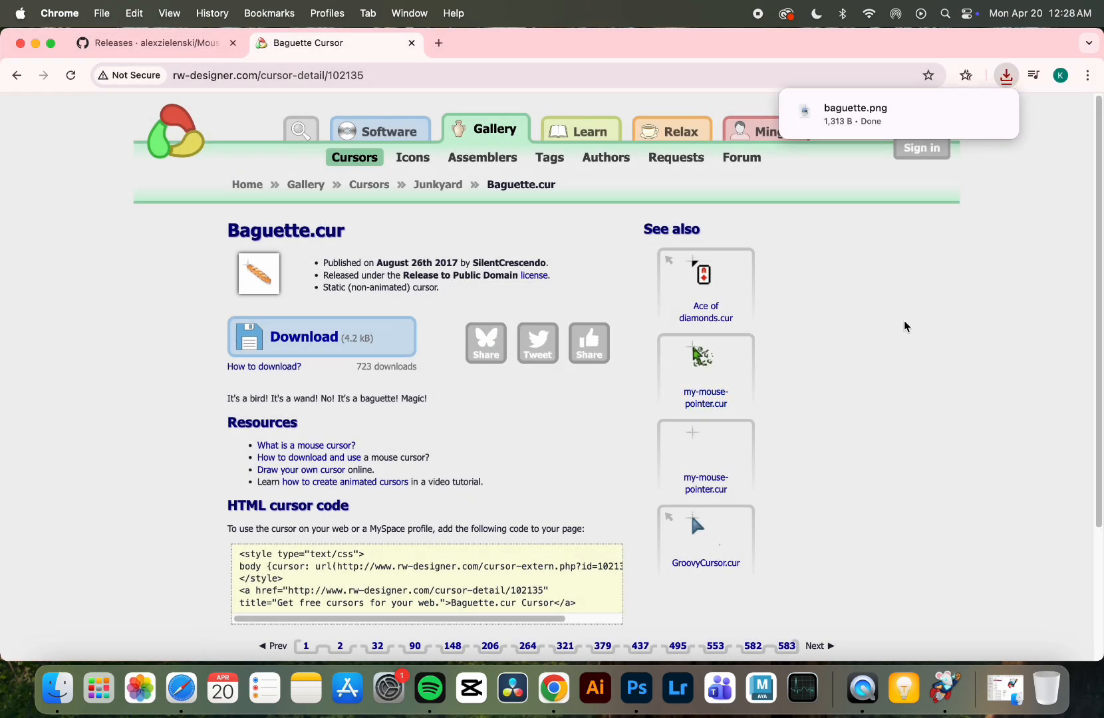
# - Close the browser window, switch to Mousecape, create a new cape and open it for editing
pyautogui.click(21, 44)
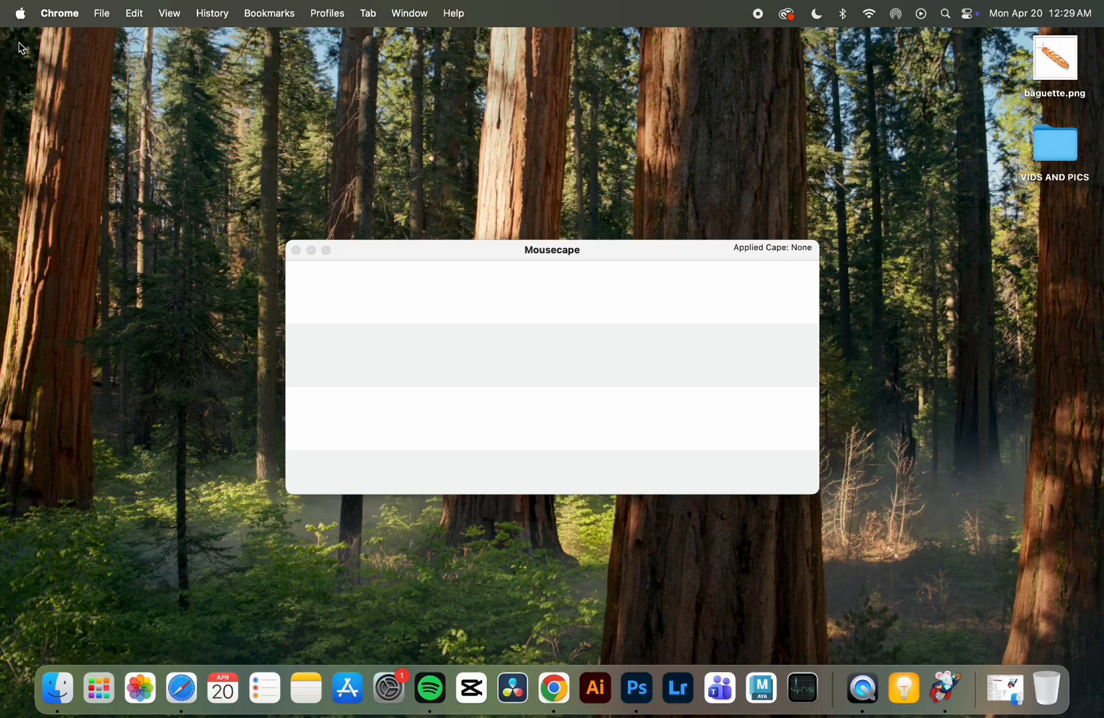
pyautogui.click(483, 246)
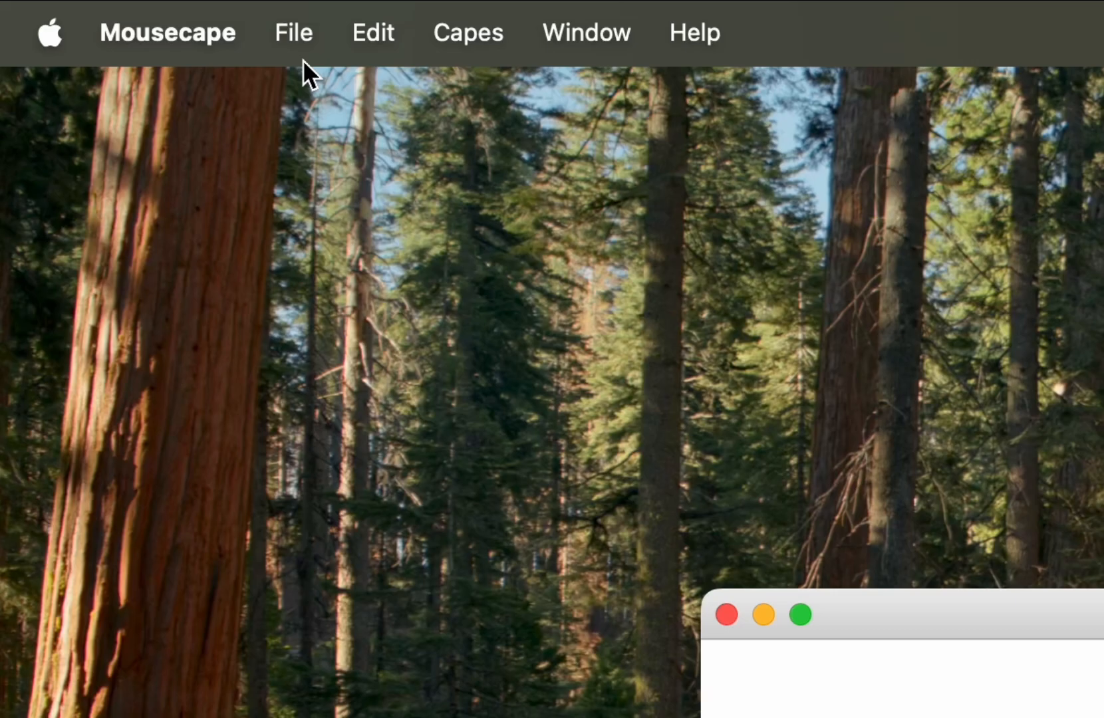
pyautogui.click(117, 13)
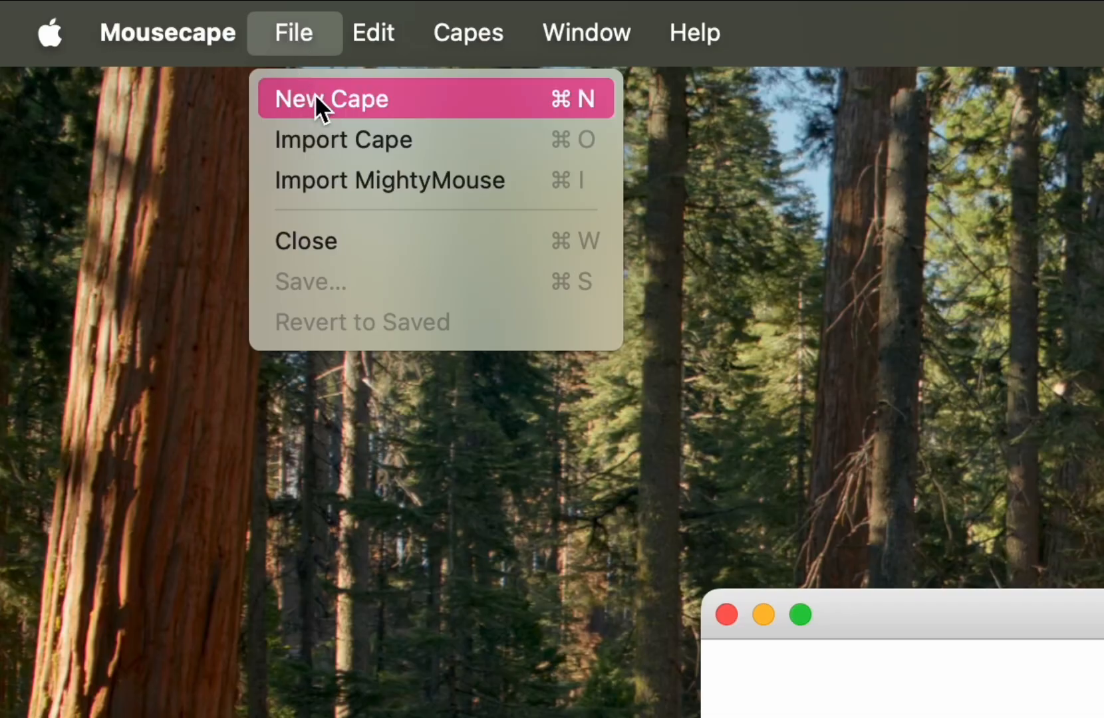
pyautogui.click(444, 94)
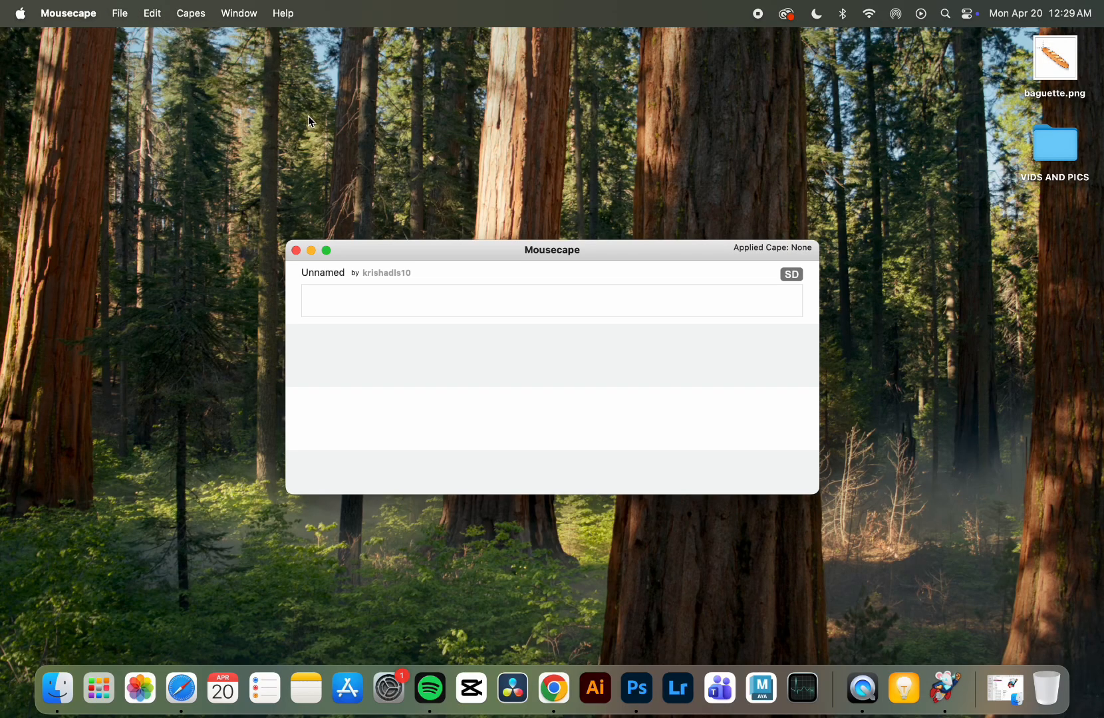
pyautogui.rightClick(597, 303)
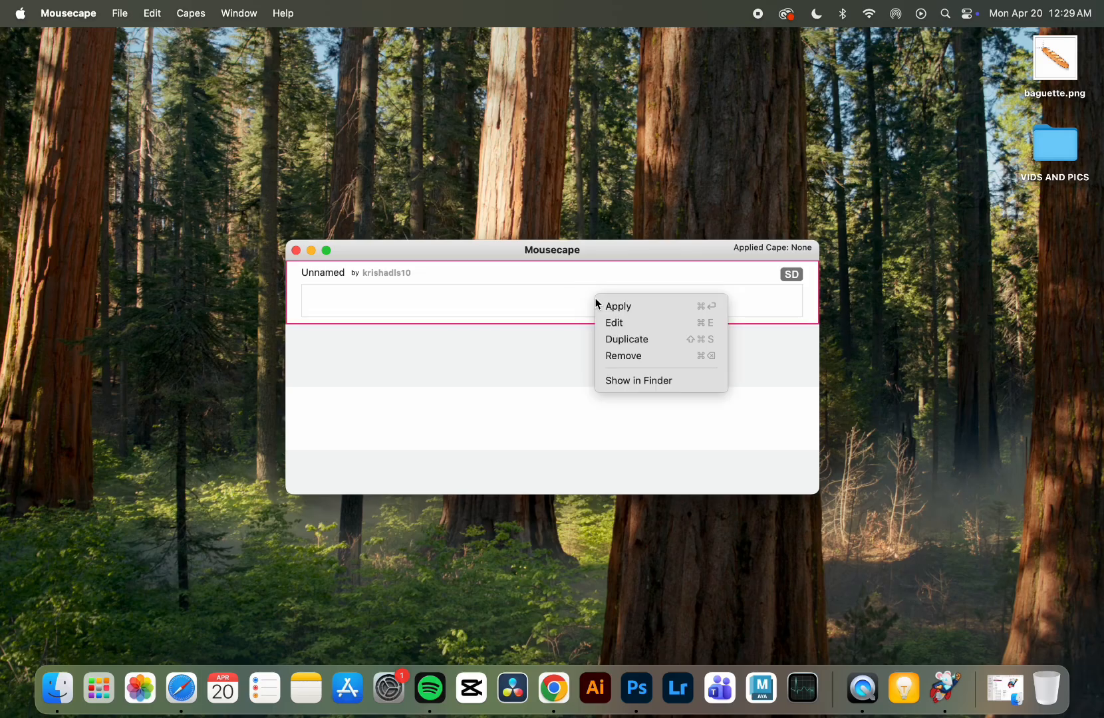
pyautogui.click(622, 322)
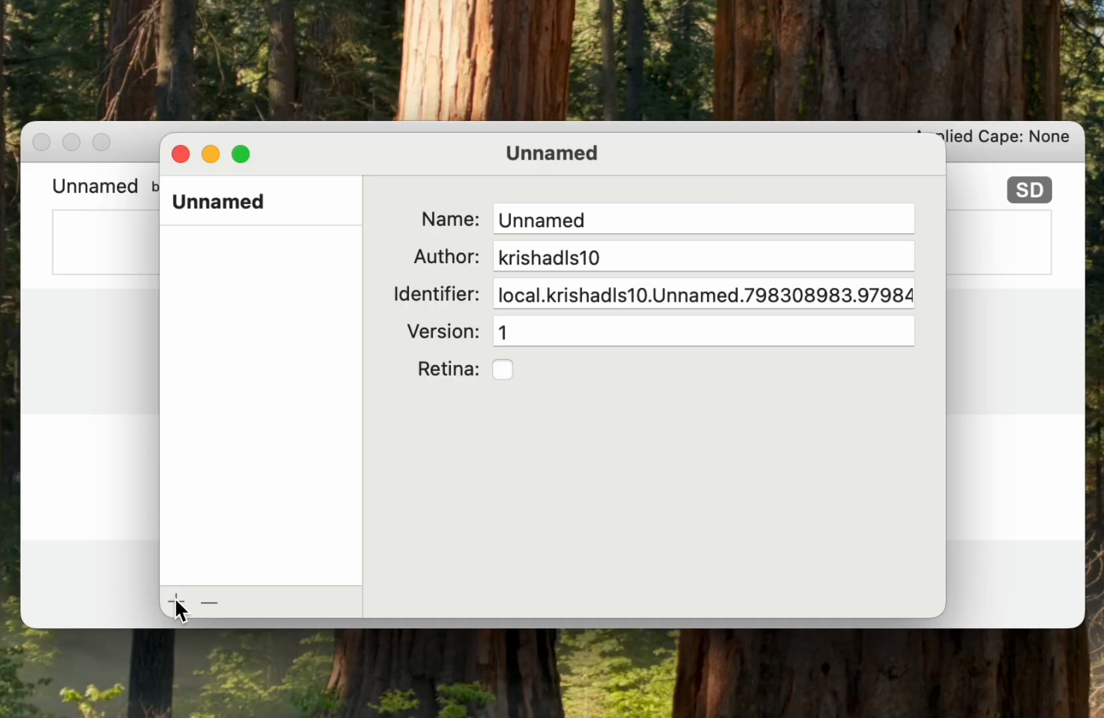
# - Add a cursor of type Arrow to the cape and use baguette.png from the desktop as its 1x image
pyautogui.click(305, 564)
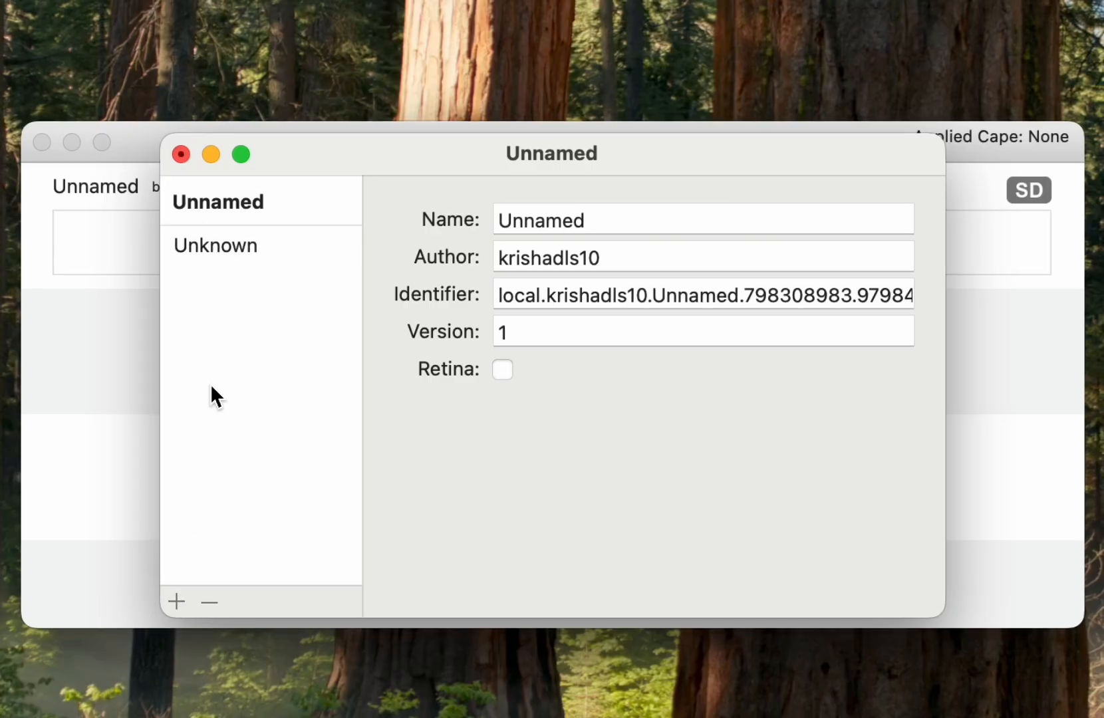
pyautogui.click(279, 243)
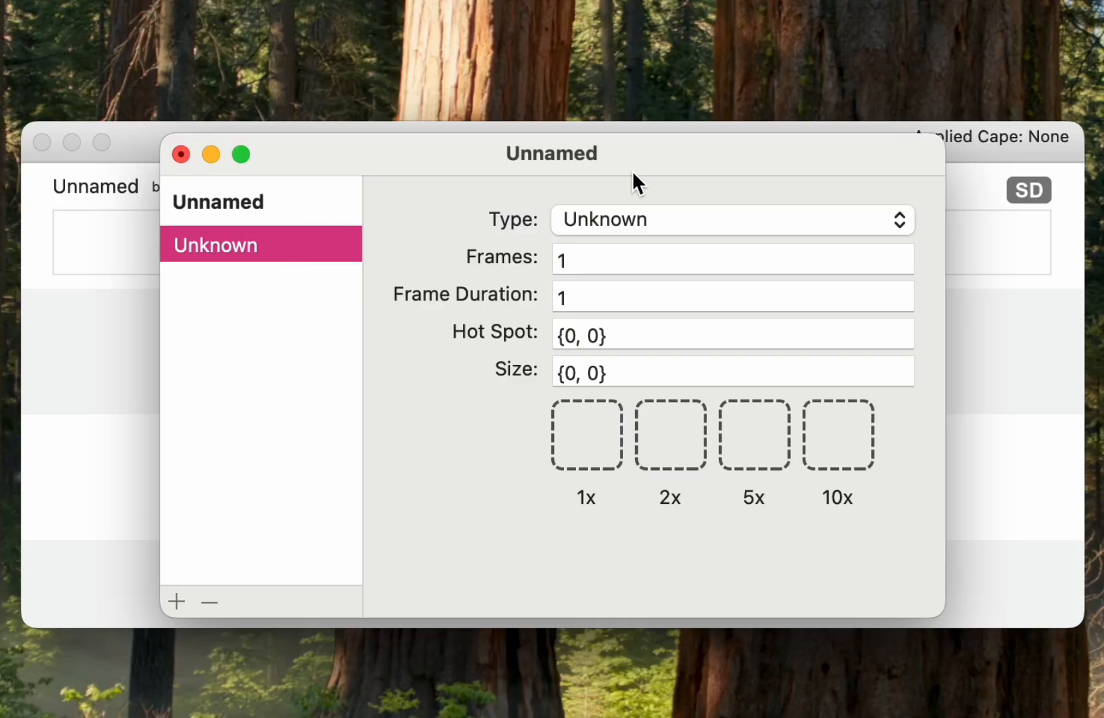
pyautogui.click(689, 219)
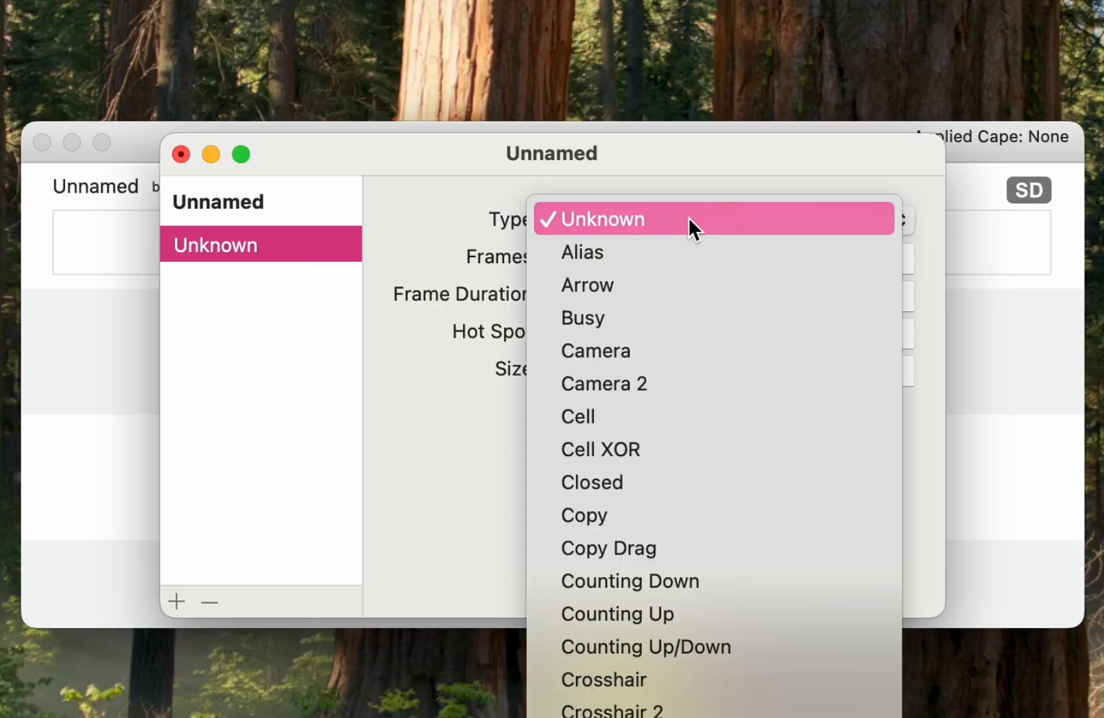
pyautogui.click(721, 278)
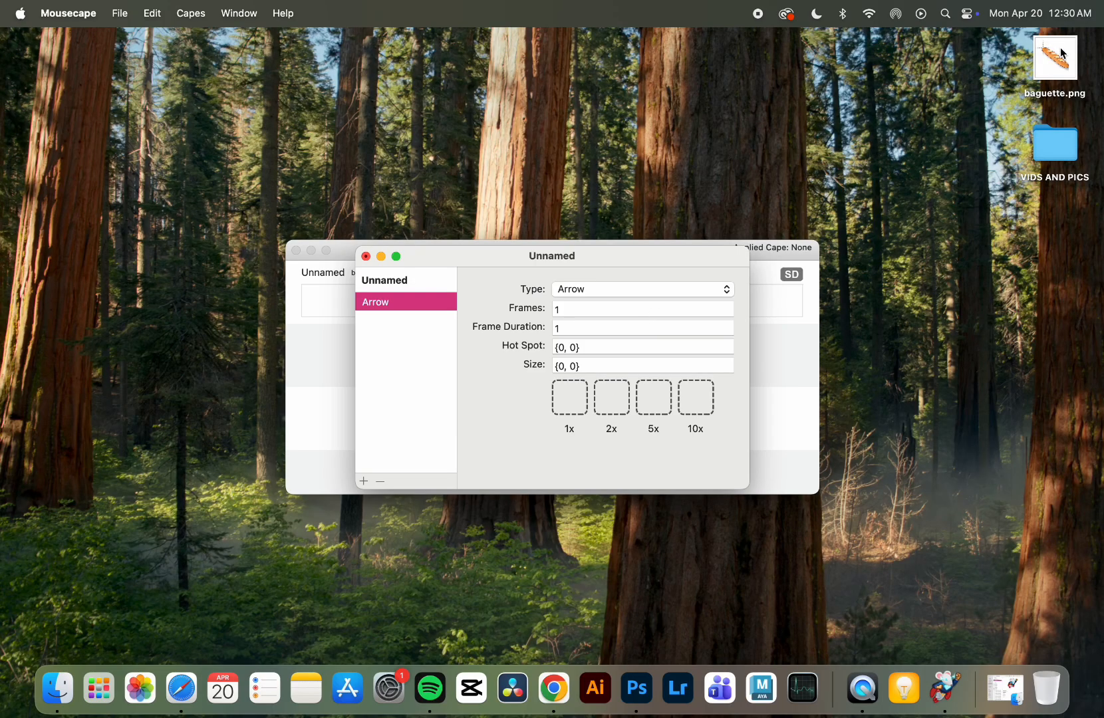
pyautogui.moveTo(1062, 54); pyautogui.dragTo(570, 398)
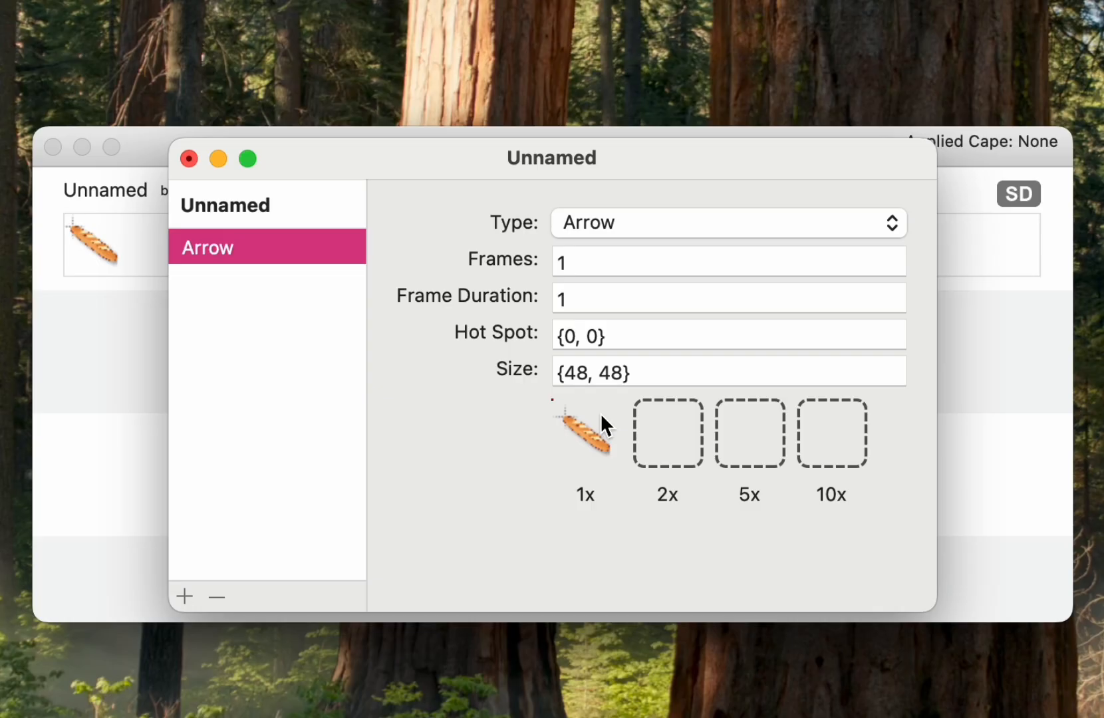
# - Adjust the Arrow cursor's hot spot coordinates, then close the cape editor and save the changes
pyautogui.click(570, 332)
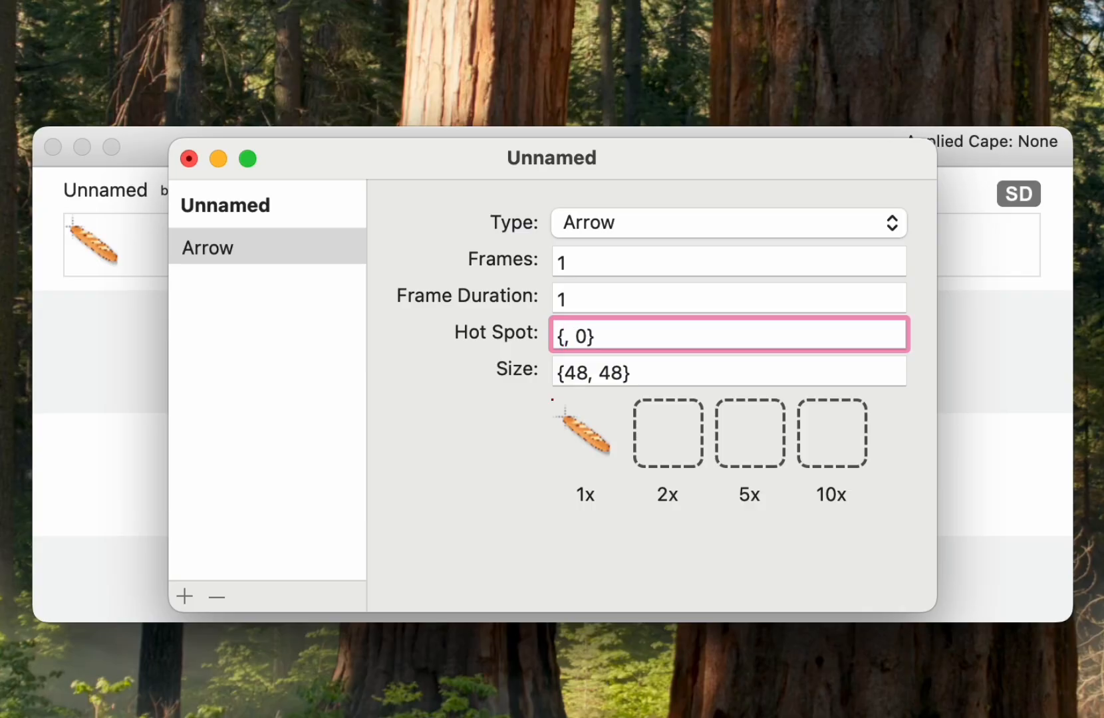
pyautogui.write('8')
pyautogui.write('8')
pyautogui.press('BackSpace')
pyautogui.write('10')
pyautogui.press('BackSpace')
pyautogui.write('1')
pyautogui.press('BackSpace')
pyautogui.write('3')
pyautogui.press('BackSpace')
pyautogui.write('2')
pyautogui.click(190, 160)
pyautogui.click(617, 484)
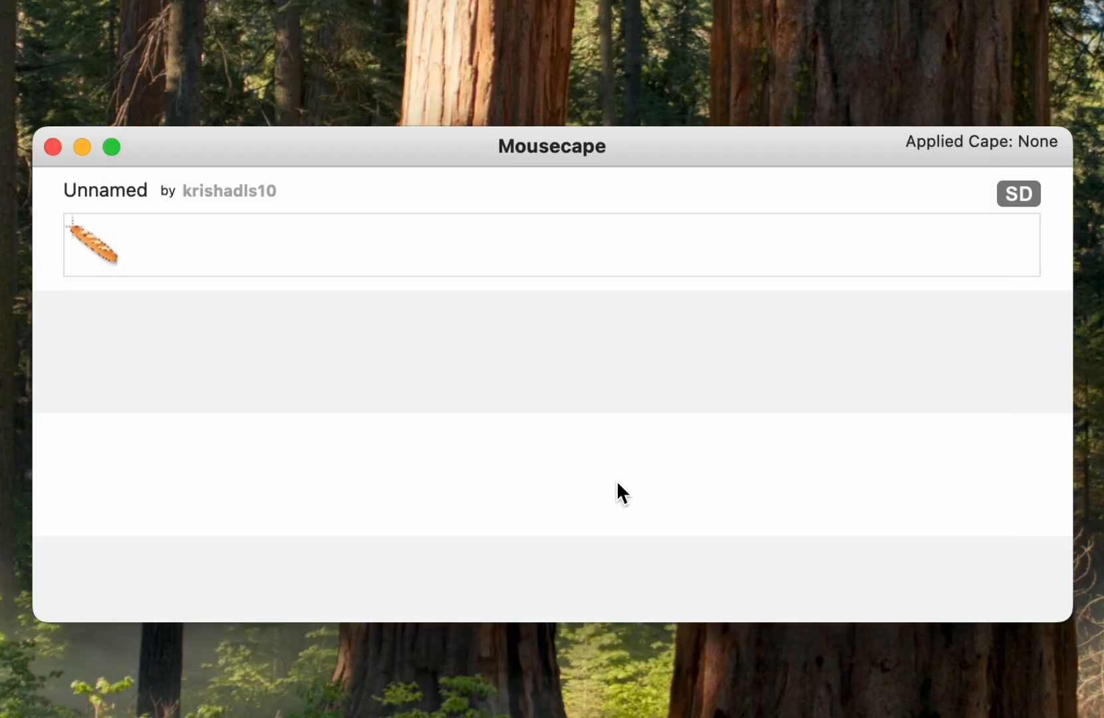
# - Apply the baguette cape as the system cursor, then restore the default cursor
pyautogui.click(377, 241)
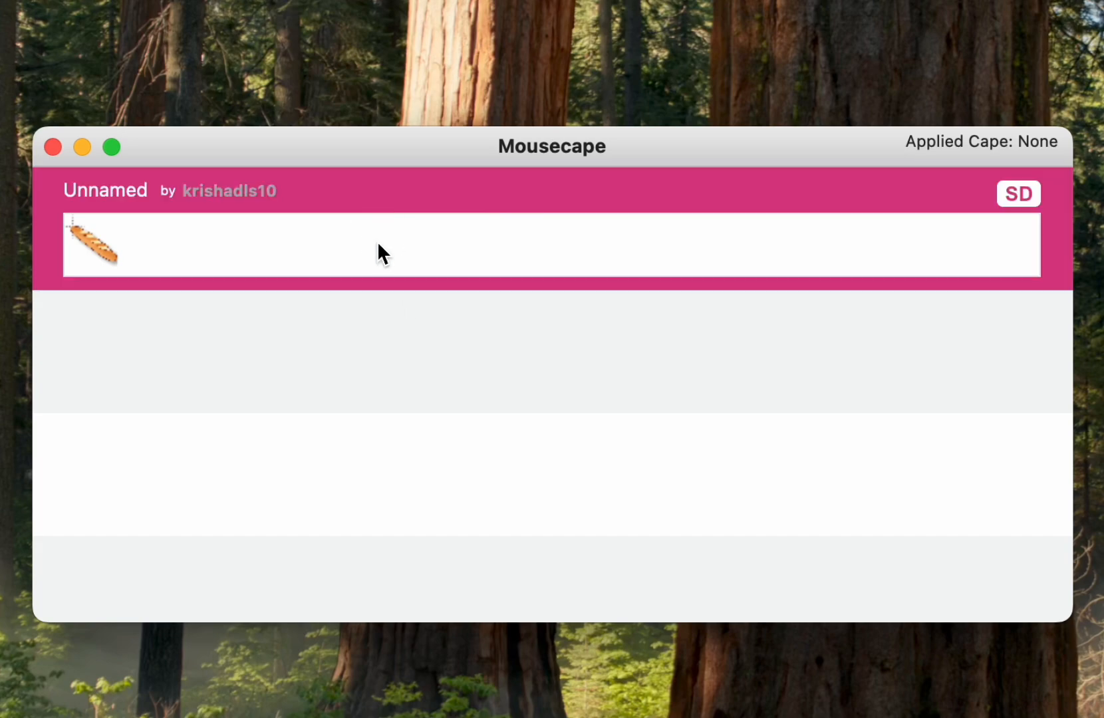
pyautogui.rightClick(377, 243)
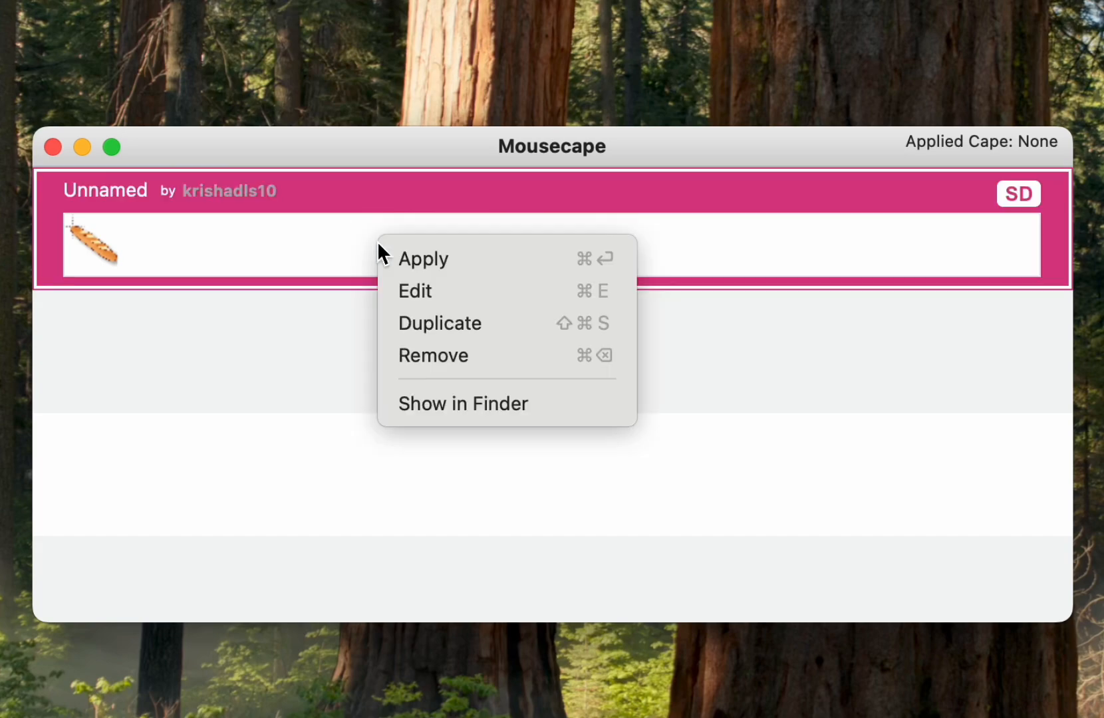
pyautogui.click(427, 258)
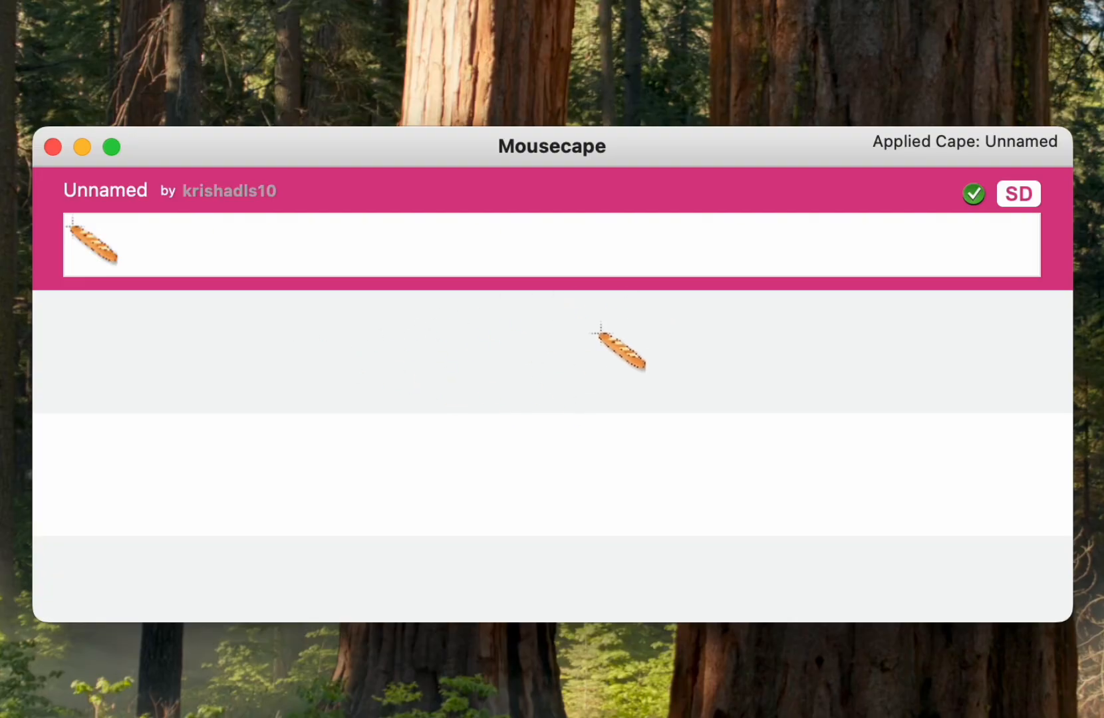
pyautogui.press('super+r')
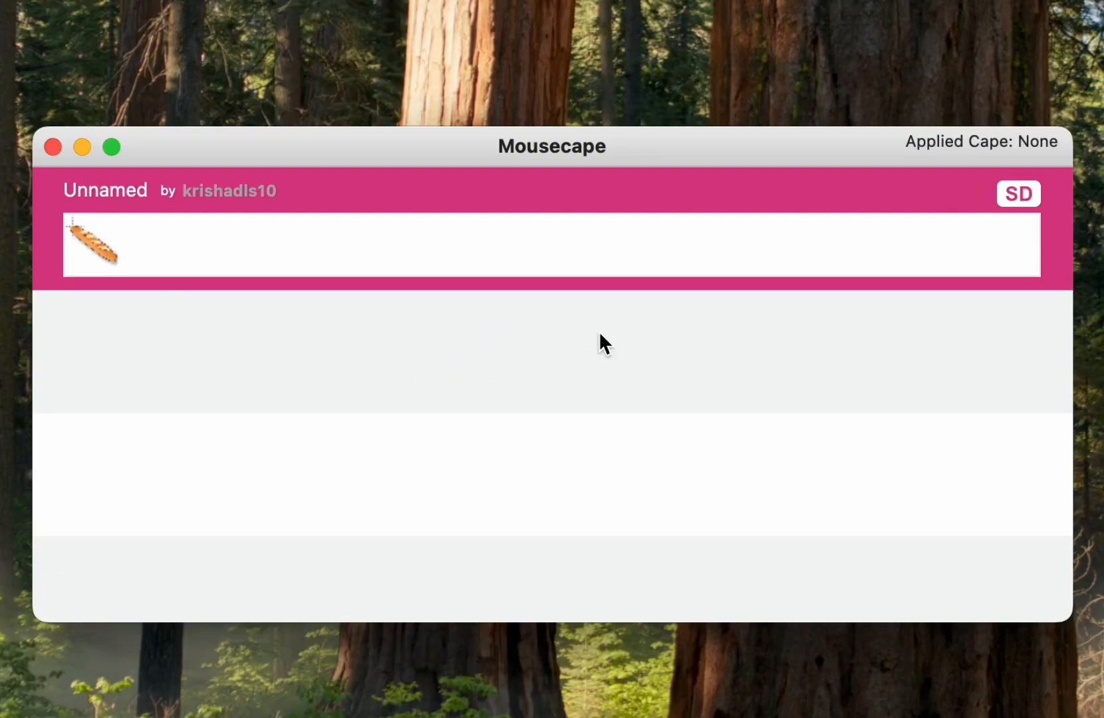